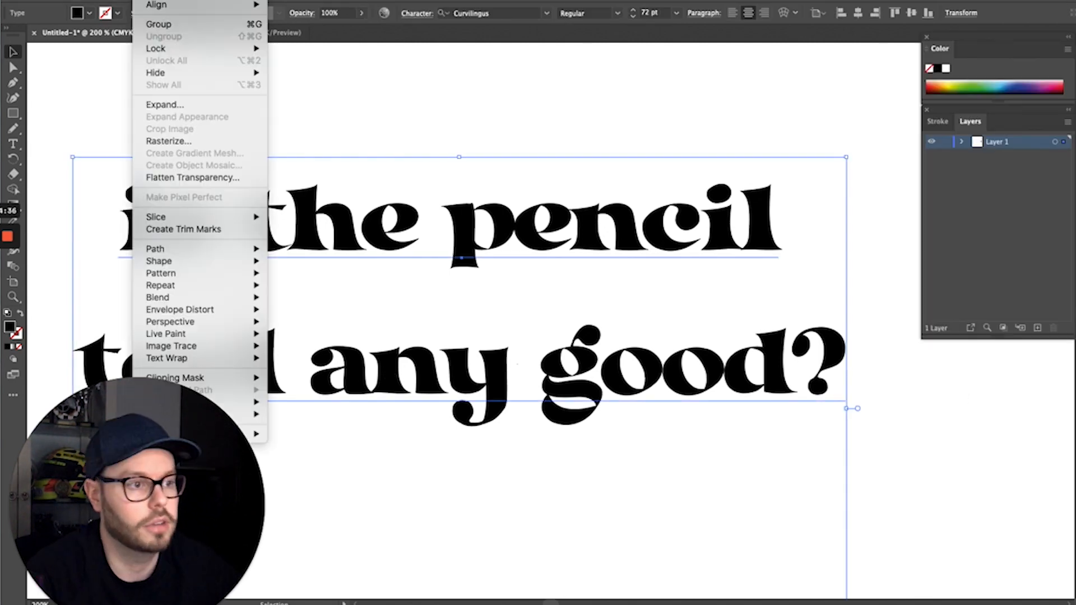
Expand the text "is the pencil tool any good?" into editable shapes and deselect it
click(198, 106)
click(441, 299)
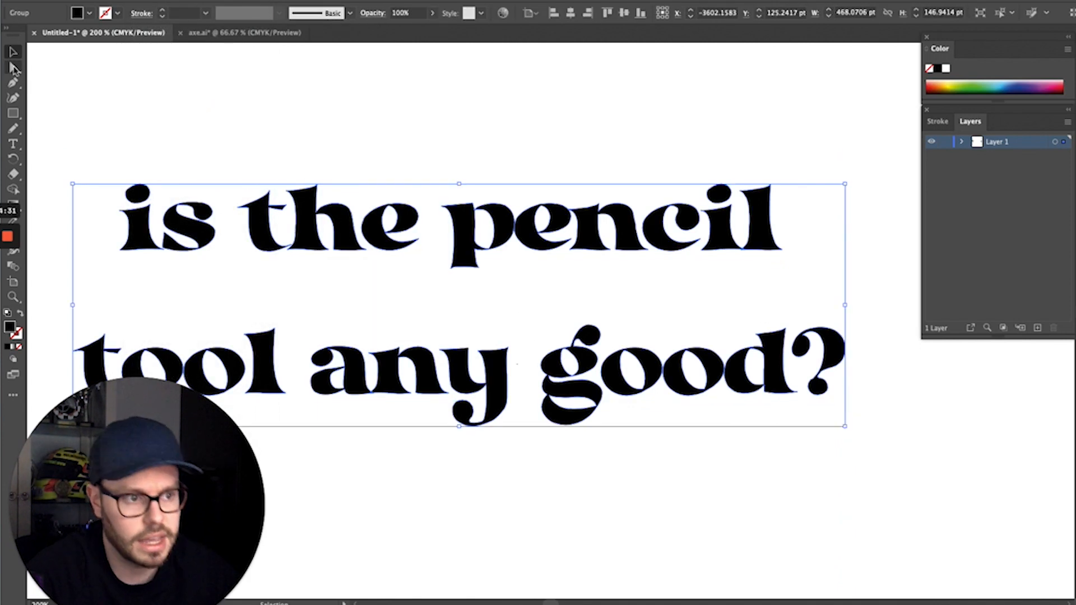
click(13, 68)
click(219, 182)
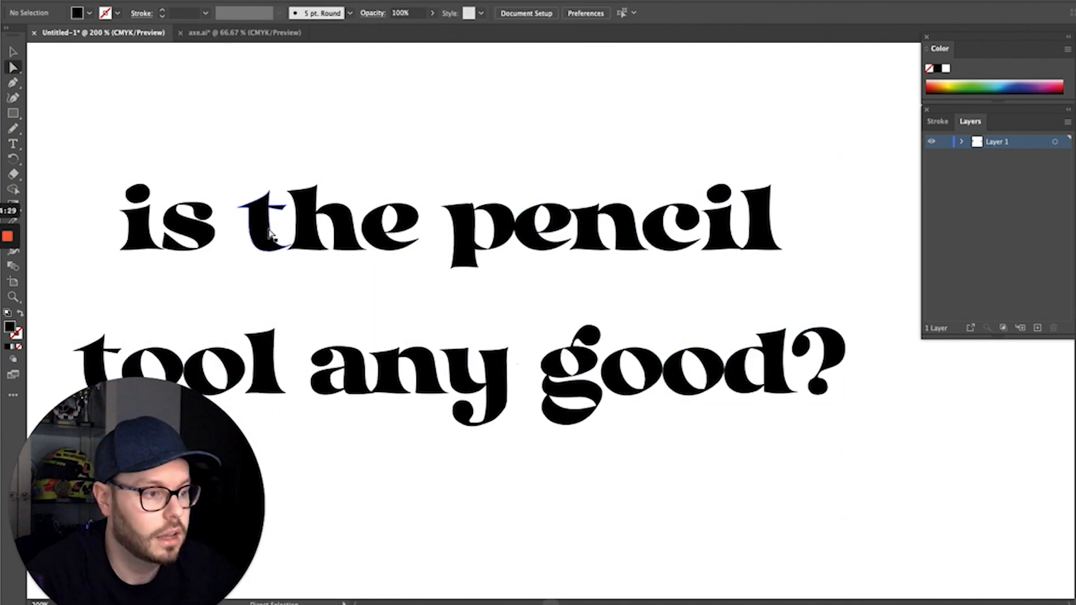
Redraw the inner curve of the upper opening in the "s" of "is" with the Pencil tool, making the opening smaller
click(196, 235)
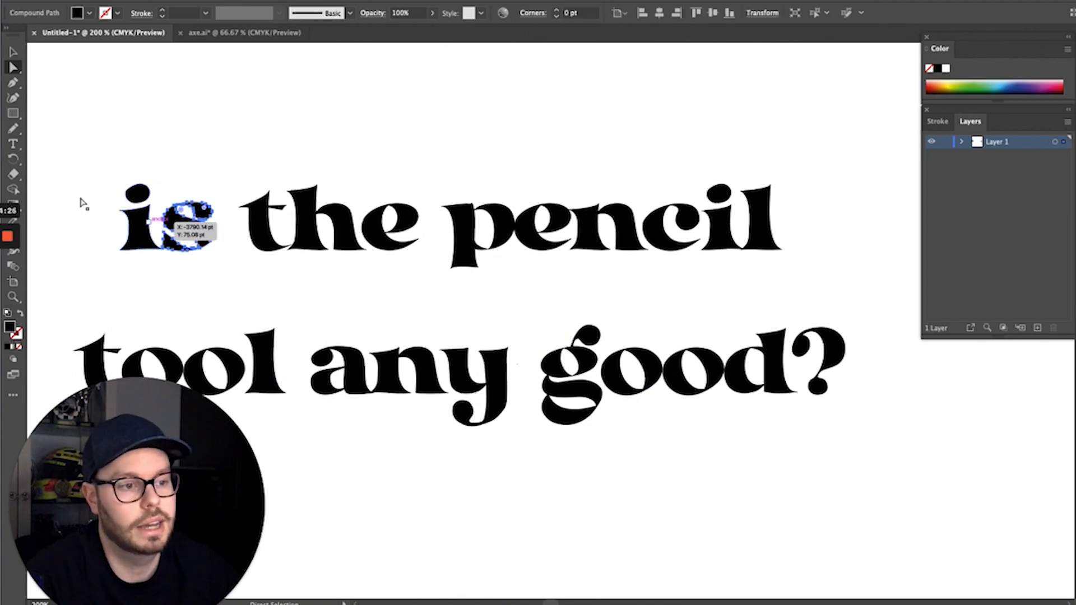
click(12, 133)
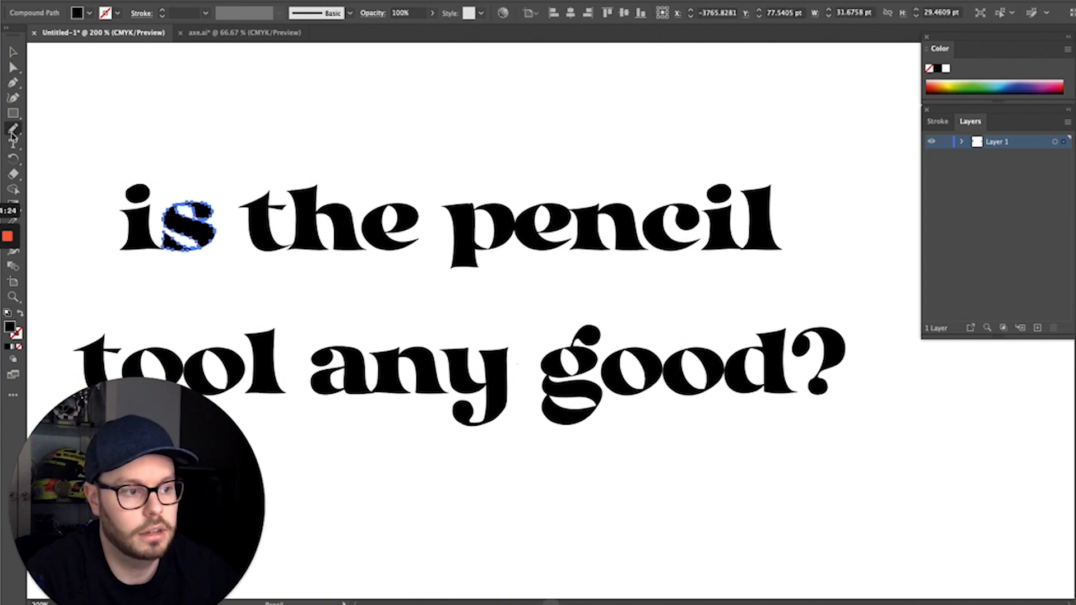
scroll(161, 232, up, 5)
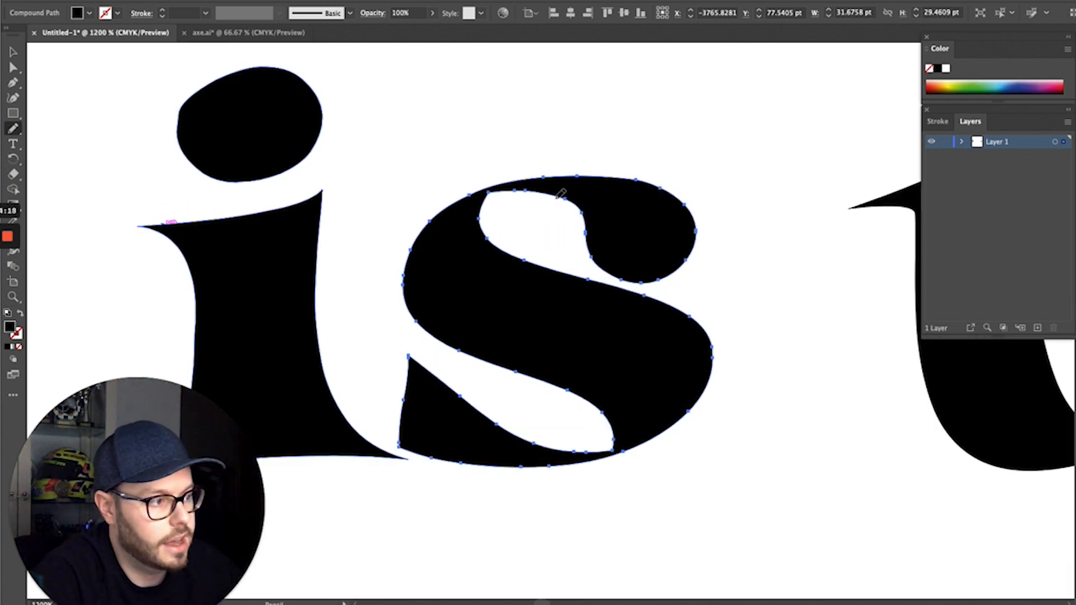
mouse_move(554, 194)
mouse_down()
mouse_move(508, 214)
mouse_move(522, 259)
mouse_up()
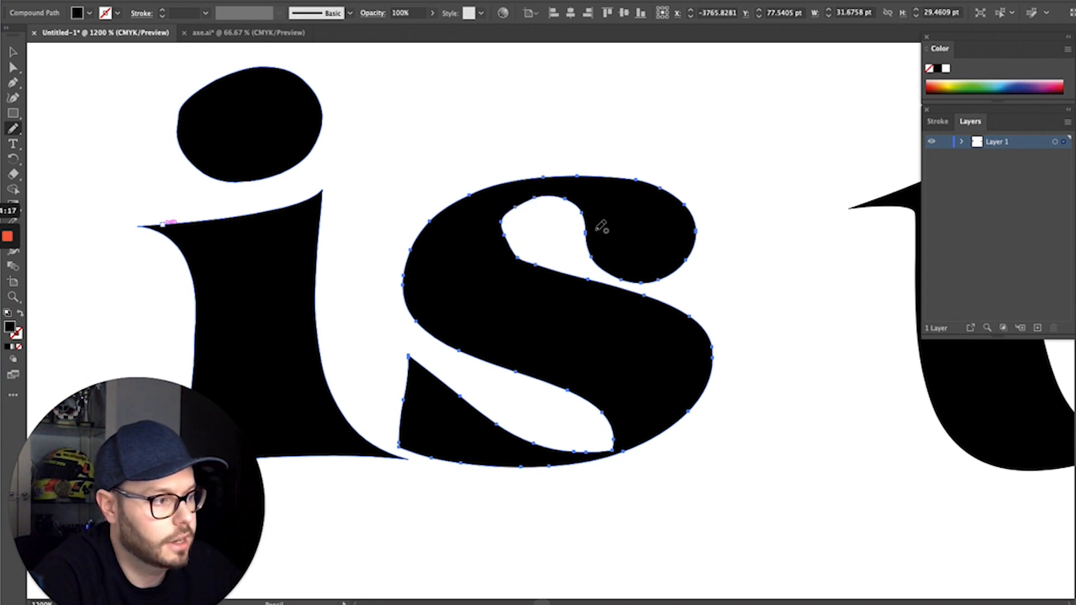
mouse_move(582, 206)
mouse_down()
mouse_move(547, 207)
mouse_move(518, 230)
mouse_move(537, 264)
mouse_up()
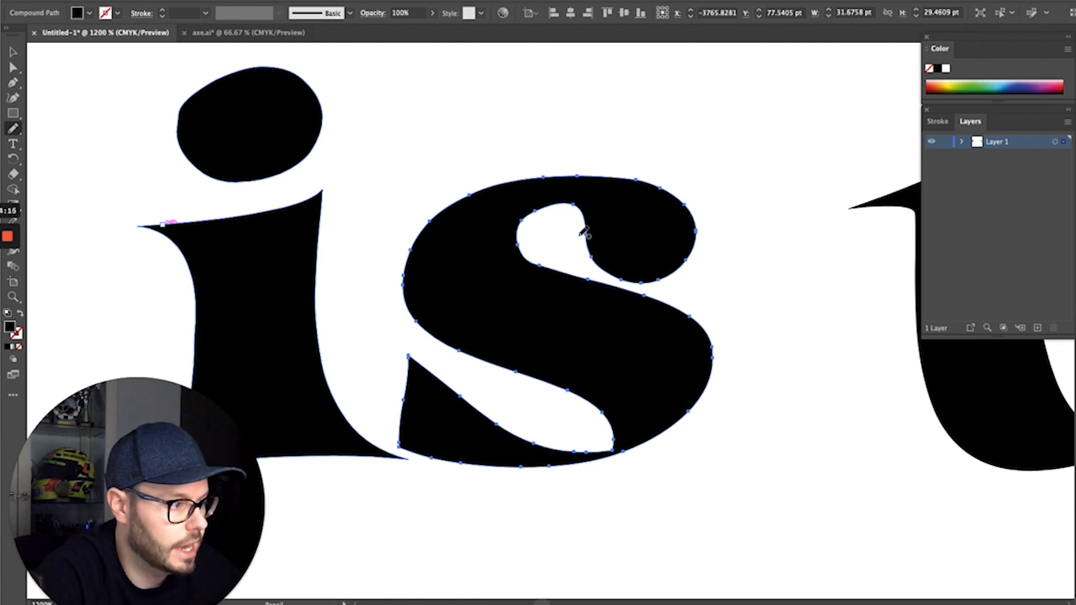
Redraw the lower bowl and bottom edge of the "s" further outward, and shorten its lower inner opening
mouse_move(646, 295)
mouse_down()
mouse_move(716, 330)
mouse_move(733, 369)
mouse_move(725, 415)
mouse_move(609, 468)
mouse_move(532, 477)
mouse_move(430, 458)
mouse_move(499, 475)
mouse_move(580, 472)
mouse_move(727, 435)
mouse_move(746, 375)
mouse_move(736, 338)
mouse_move(670, 306)
mouse_up()
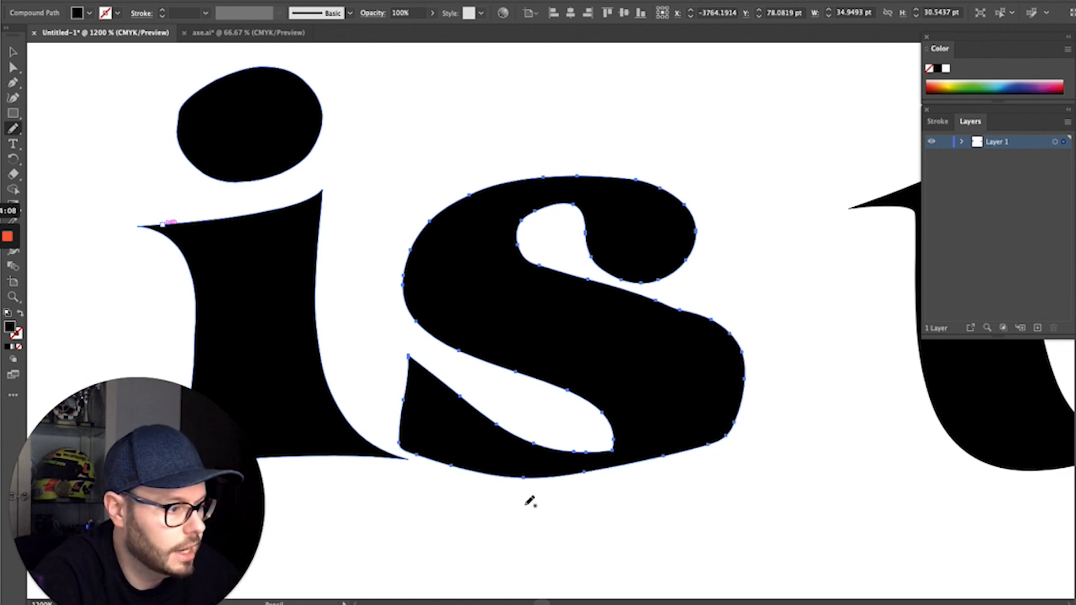
mouse_move(502, 477)
mouse_down()
mouse_move(571, 492)
mouse_move(698, 466)
mouse_up()
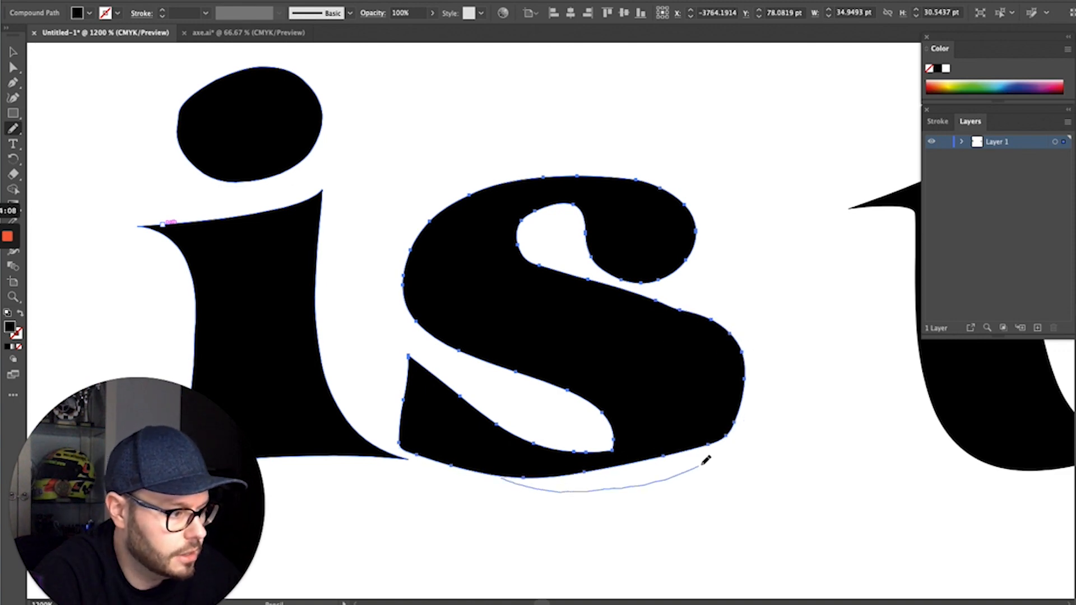
drag(731, 429, 729, 428)
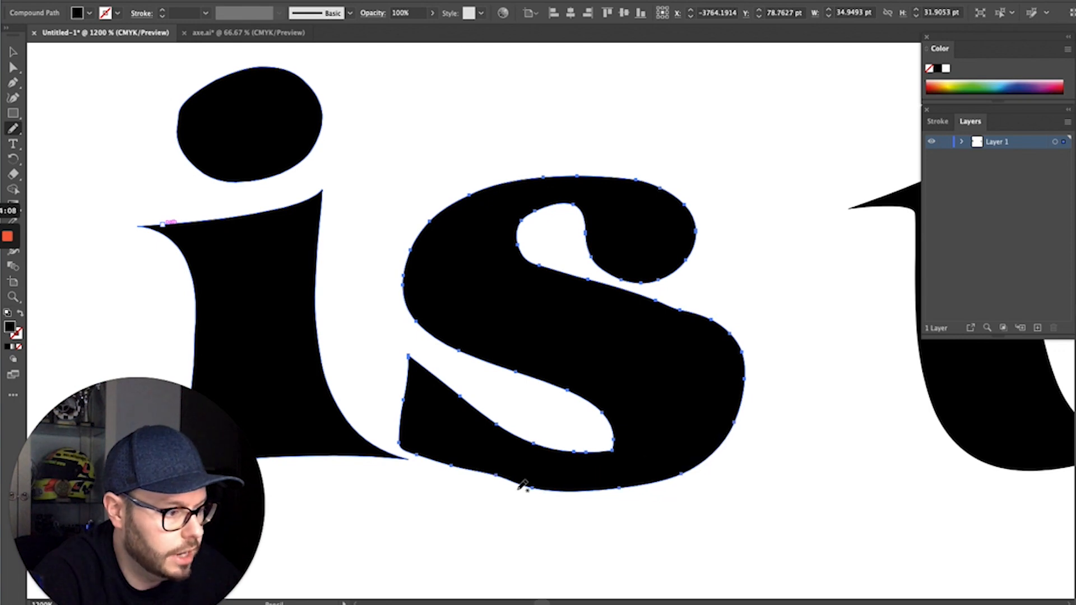
drag(411, 447, 546, 483)
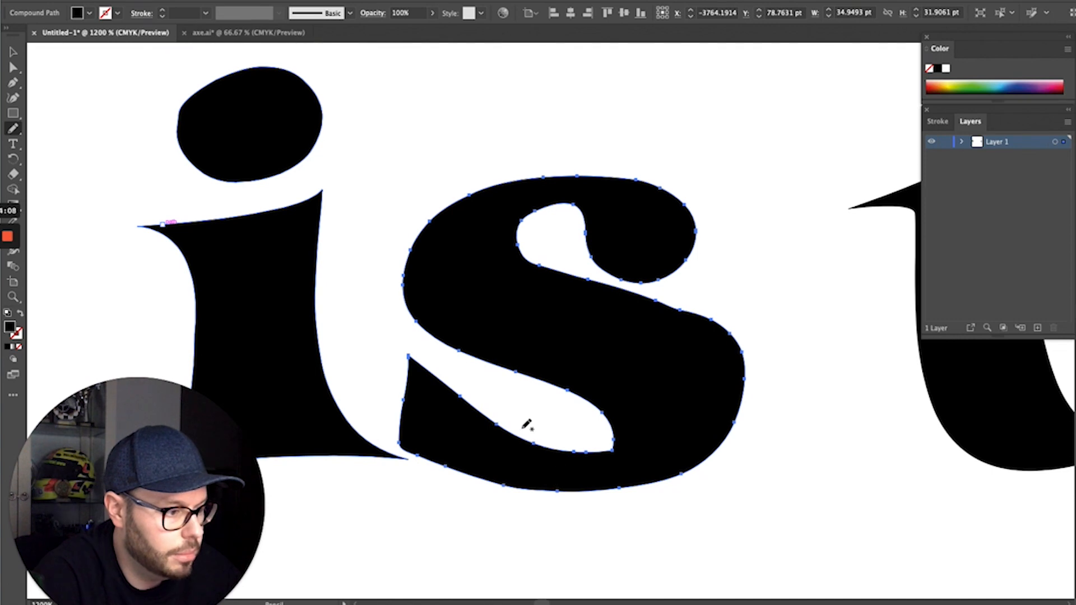
drag(530, 442, 572, 431)
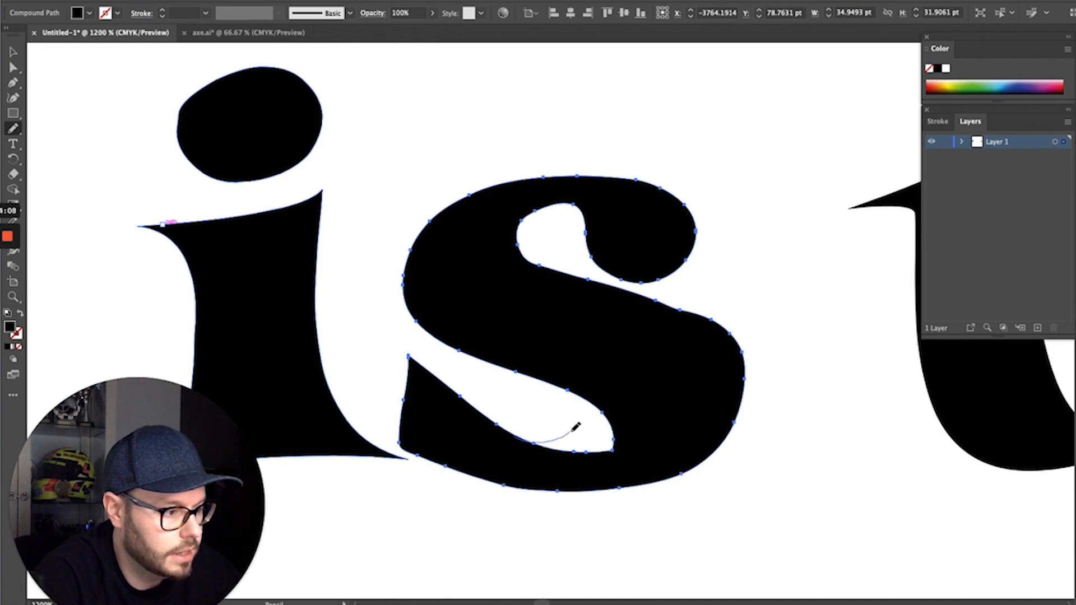
drag(560, 383, 554, 380)
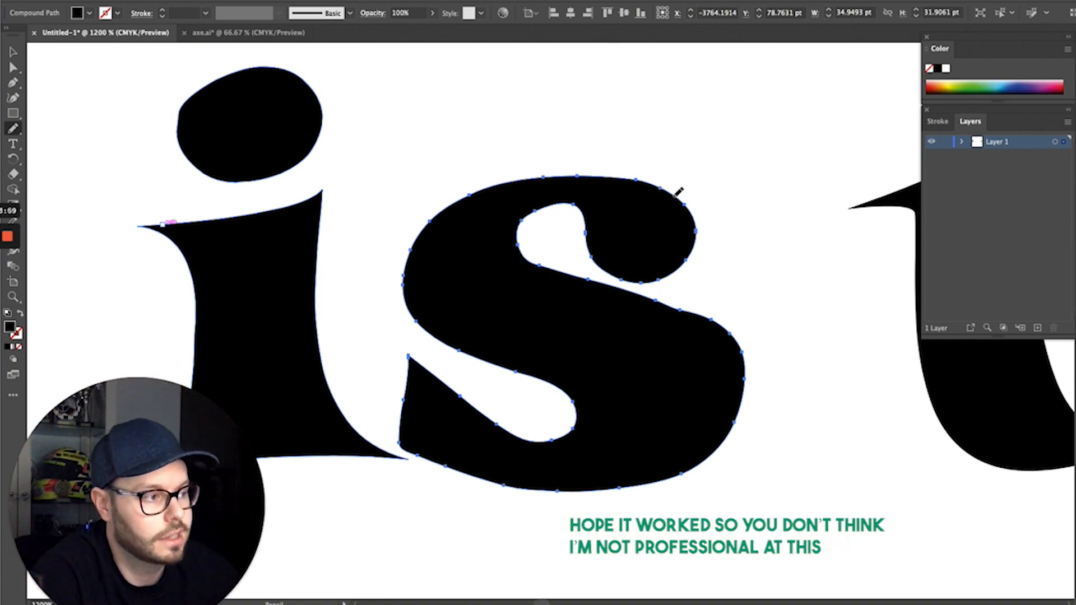
Try redrawing the top of the "s" with a higher curve that ends inside the letter, and undo the stroke
mouse_move(429, 220)
mouse_down()
mouse_move(566, 114)
mouse_move(678, 139)
mouse_move(637, 224)
mouse_up()
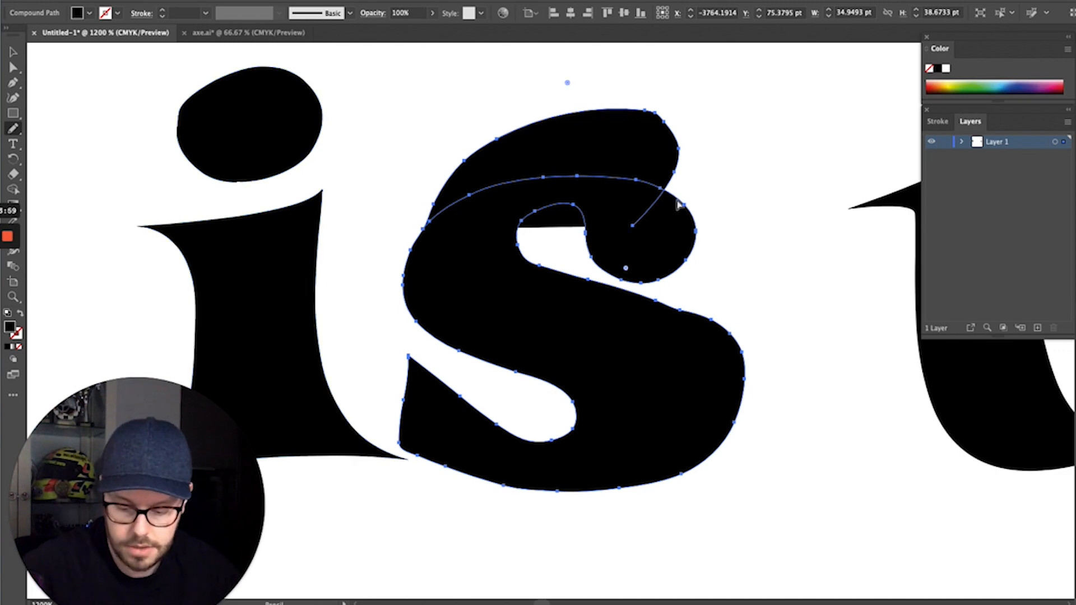
key(ctrl+z)
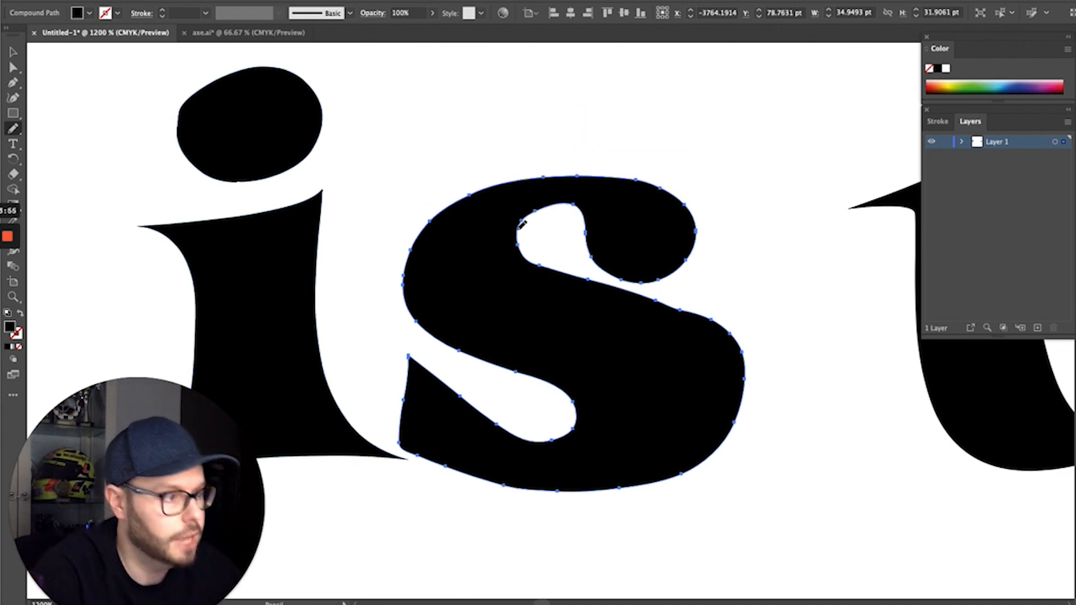
Redraw the top of the upper opening of the "s" slightly lower and bring the outer curve of its lower bowl inward
drag(522, 228, 593, 214)
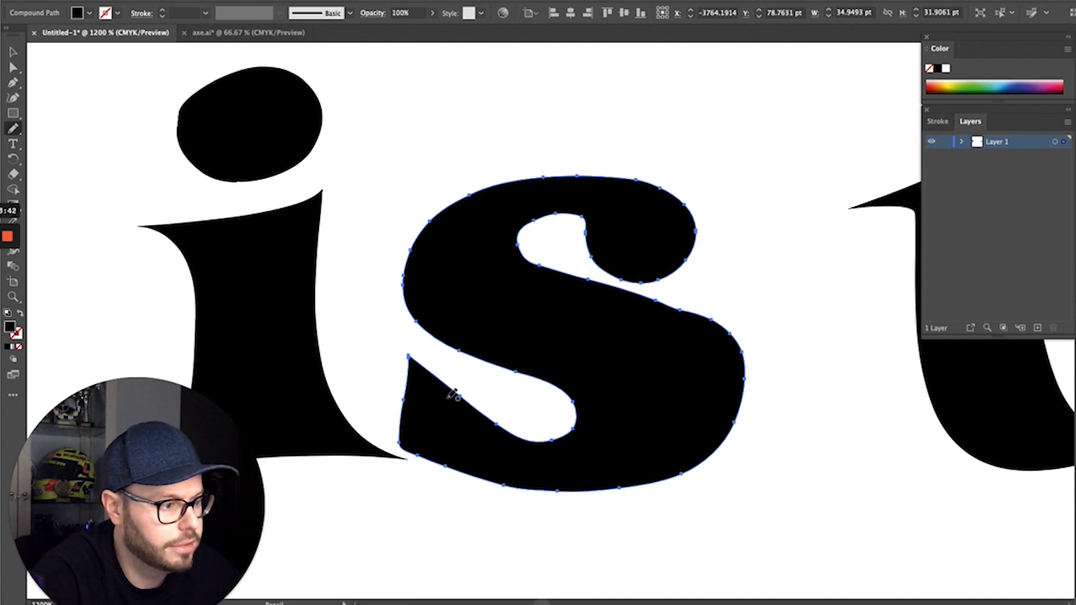
mouse_move(623, 285)
mouse_down()
mouse_move(698, 350)
mouse_move(707, 394)
mouse_move(677, 455)
mouse_move(597, 481)
mouse_up()
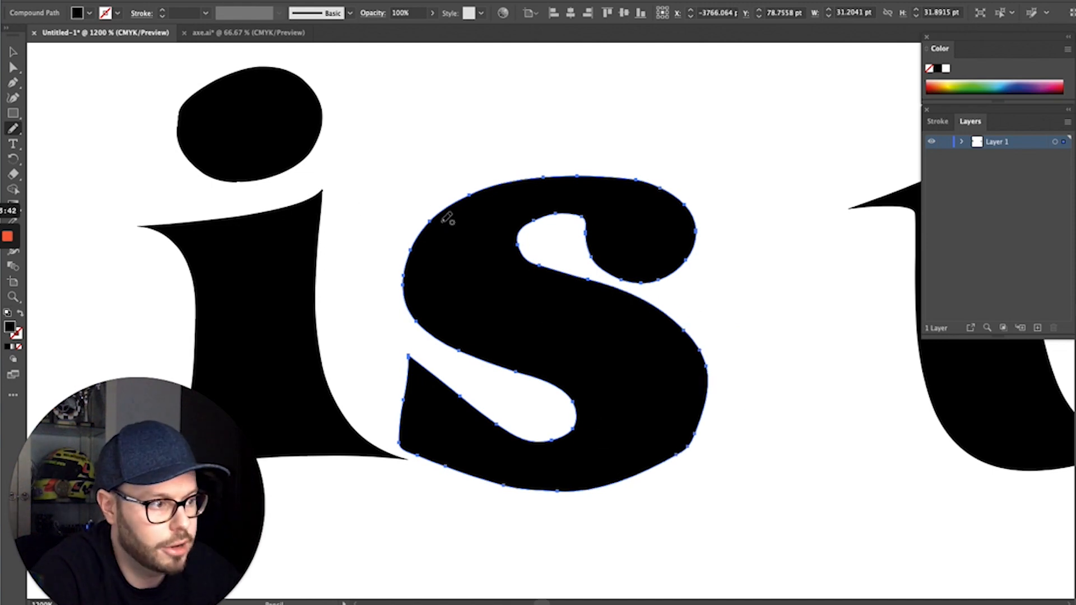
Draw a wavy freehand path about 163 pt wide and 22 pt high on an empty canvas area with the Pencil tool
key(super+minus)
key(super+minus)
key(super+minus)
key(v)
drag(324, 283, 952, 332)
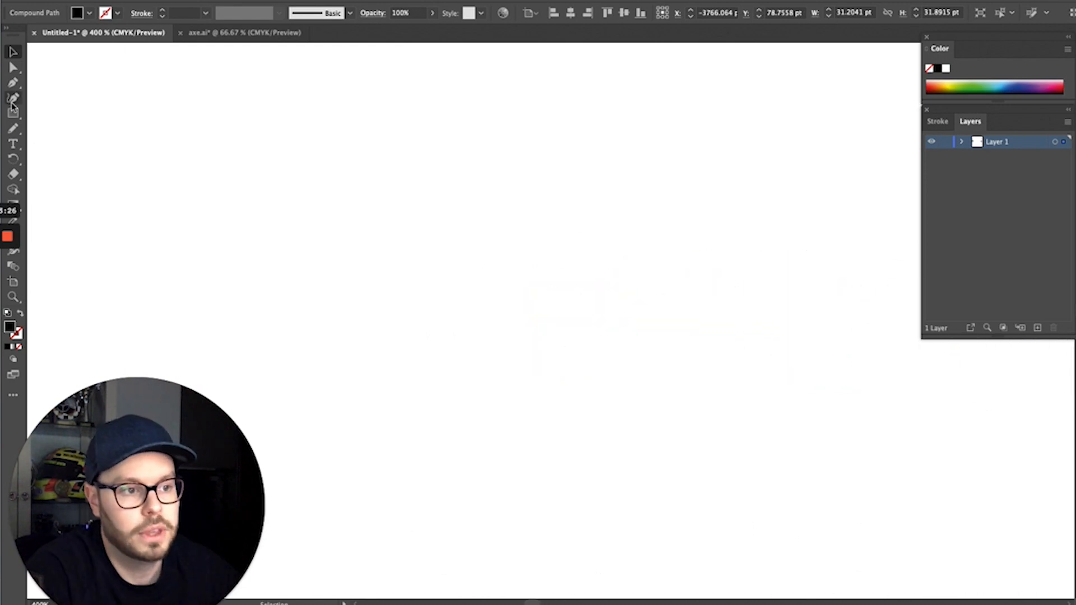
click(15, 132)
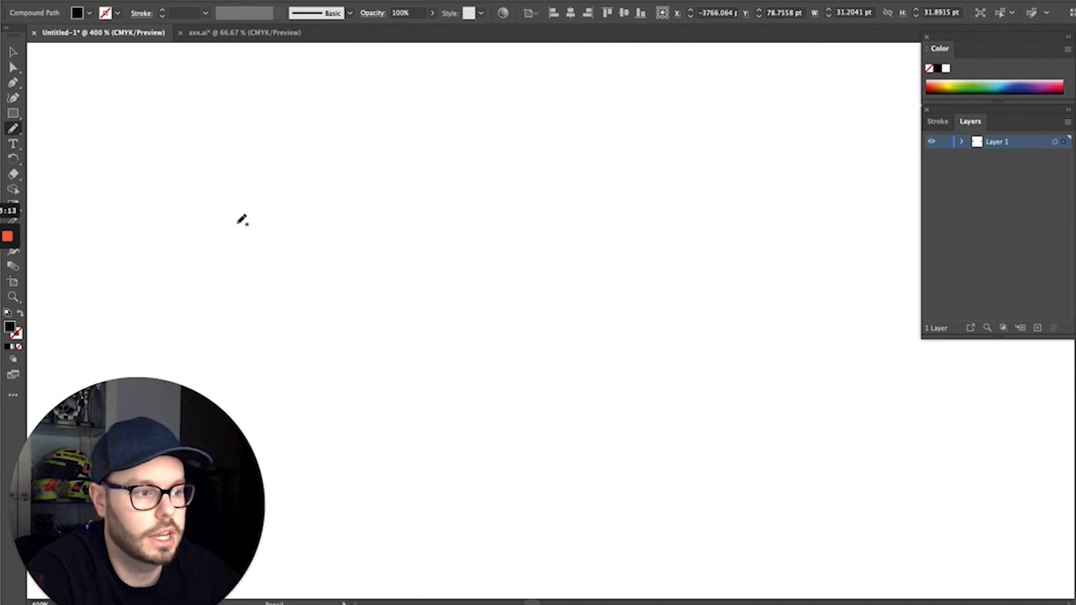
mouse_move(191, 242)
mouse_down()
mouse_move(220, 206)
mouse_move(441, 261)
mouse_move(580, 203)
mouse_move(730, 263)
mouse_up()
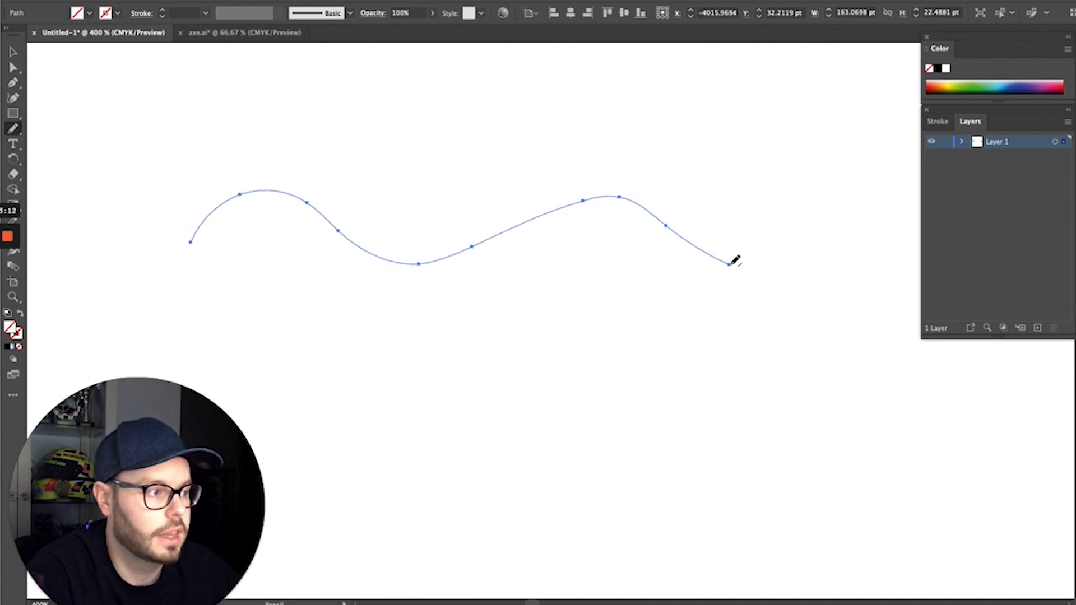
Set the wavy path's stroke weight to 4 pt
click(163, 10)
click(162, 11)
click(162, 10)
click(162, 11)
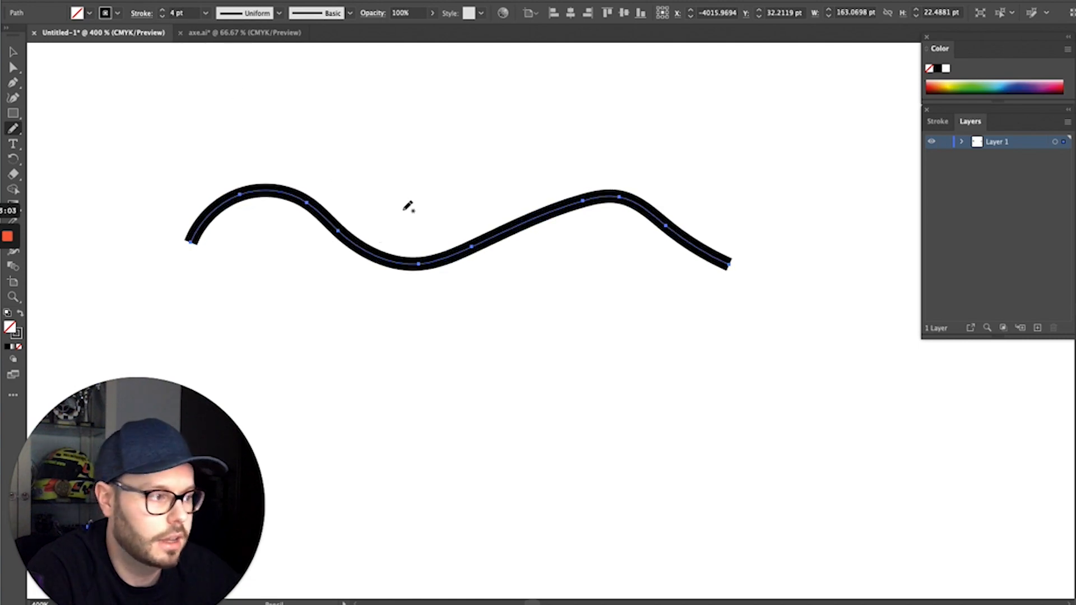
Set the Pencil tool's fidelity to fully Accurate and draw a second wavy line about 156 pt wide below the first
double_click(14, 129)
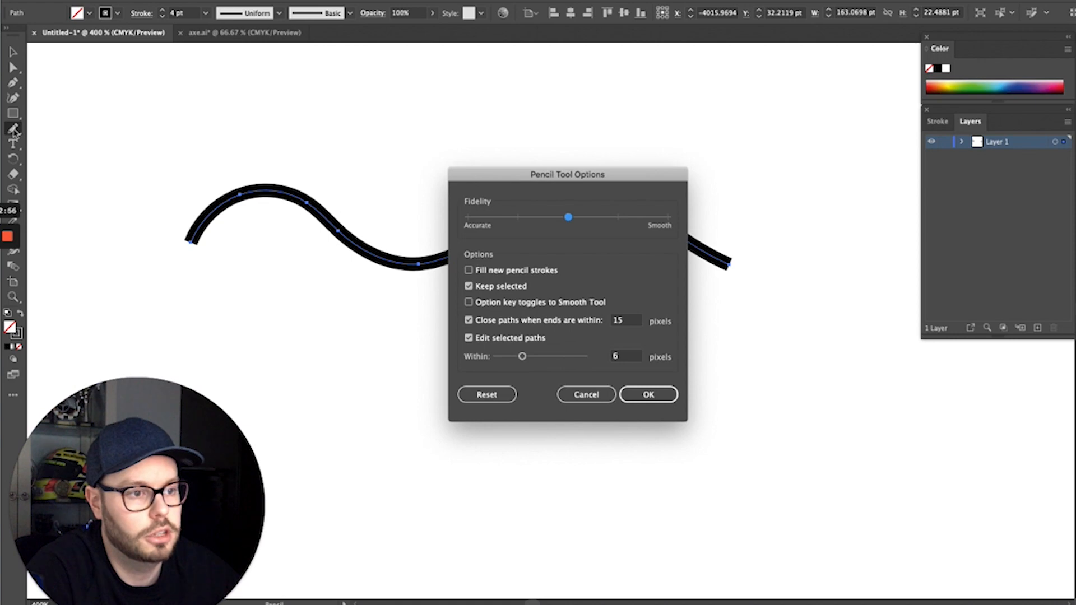
drag(568, 219, 467, 224)
click(674, 399)
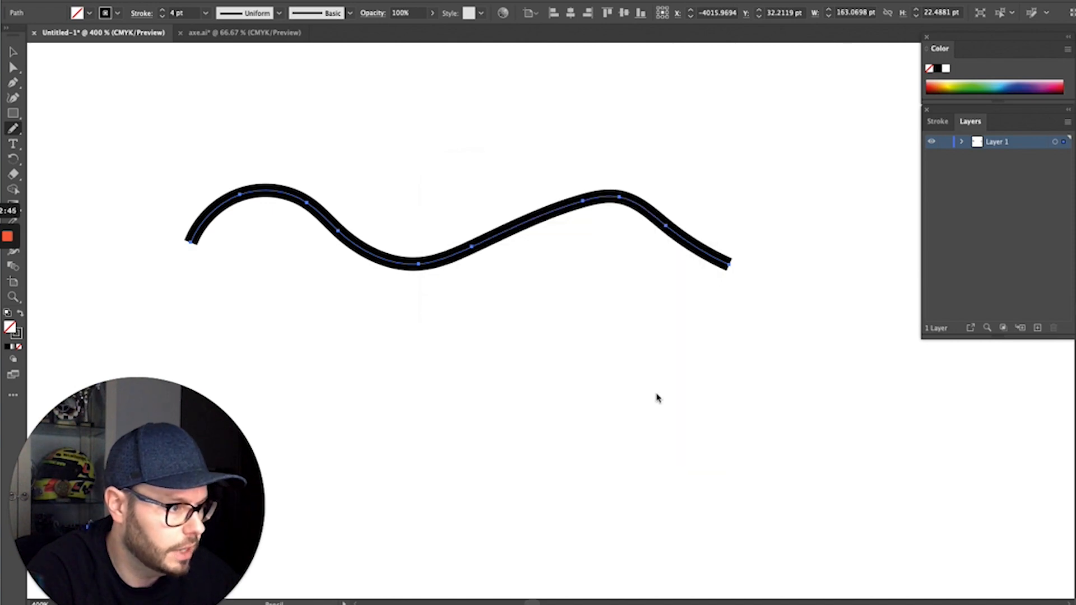
mouse_move(280, 361)
mouse_down()
mouse_move(344, 341)
mouse_move(472, 391)
mouse_move(555, 375)
mouse_move(624, 338)
mouse_move(716, 349)
mouse_move(792, 380)
mouse_up()
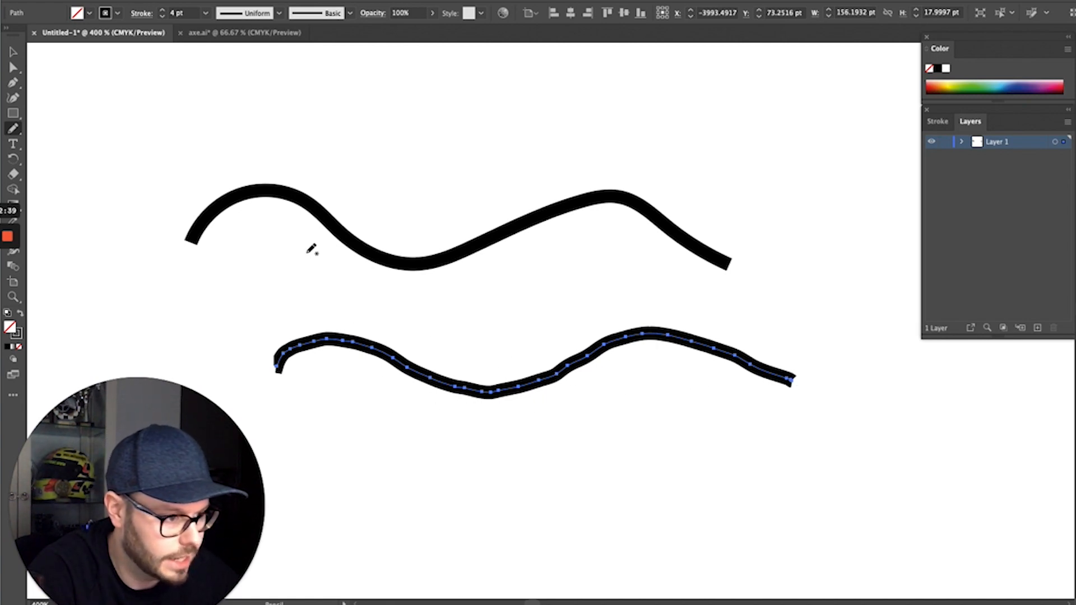
Set the Pencil tool's fidelity to fully Smooth and draw a third wavy line about 195 pt wide above the first
double_click(15, 130)
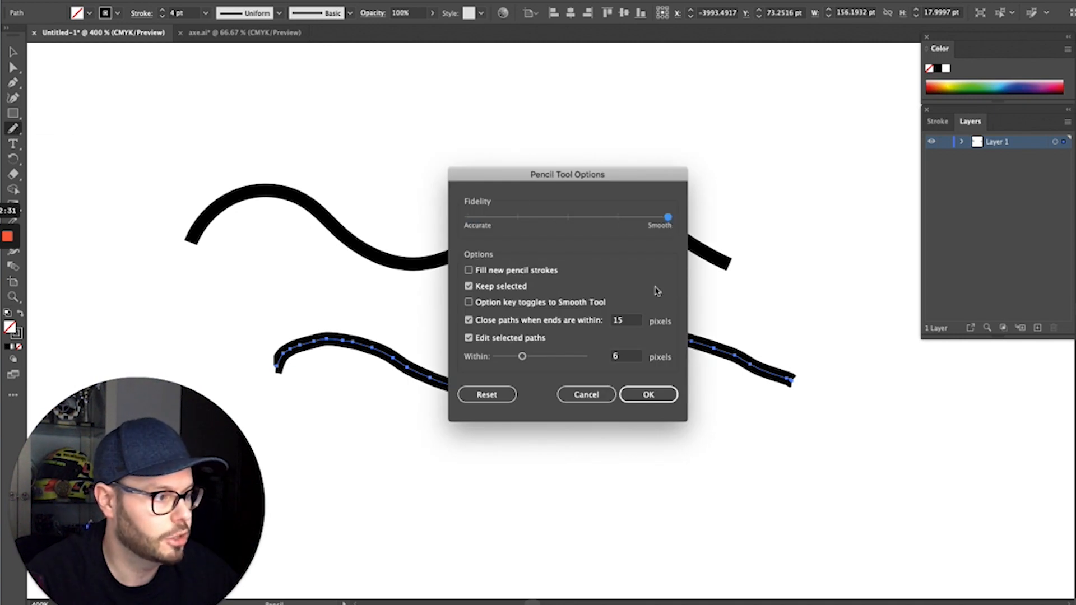
click(655, 394)
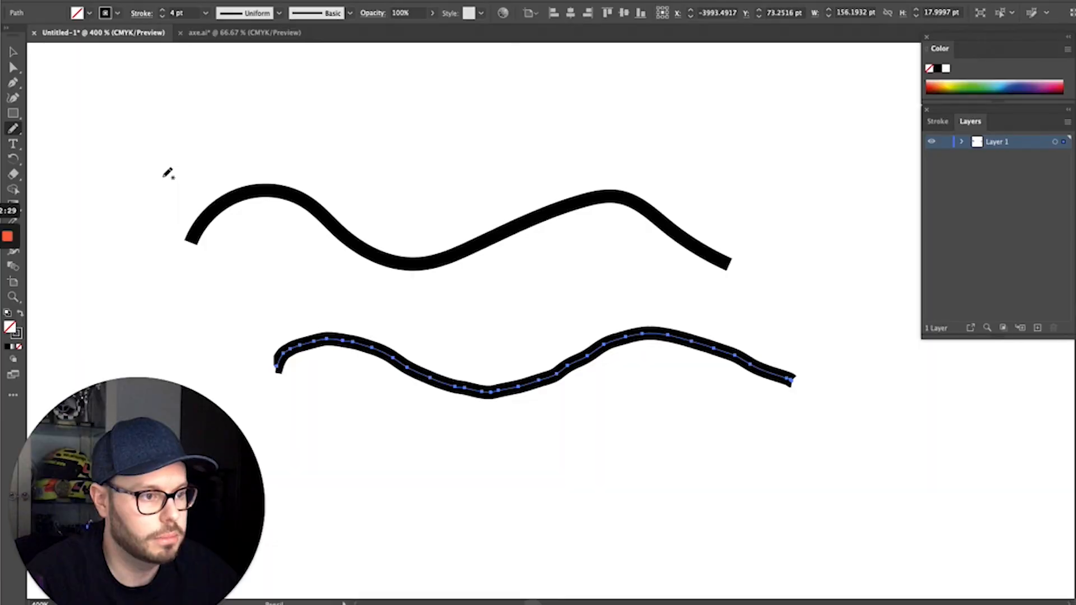
mouse_move(164, 177)
mouse_down()
mouse_move(205, 108)
mouse_move(296, 121)
mouse_move(379, 164)
mouse_move(539, 106)
mouse_move(606, 115)
mouse_move(657, 145)
mouse_move(752, 138)
mouse_move(811, 114)
mouse_up()
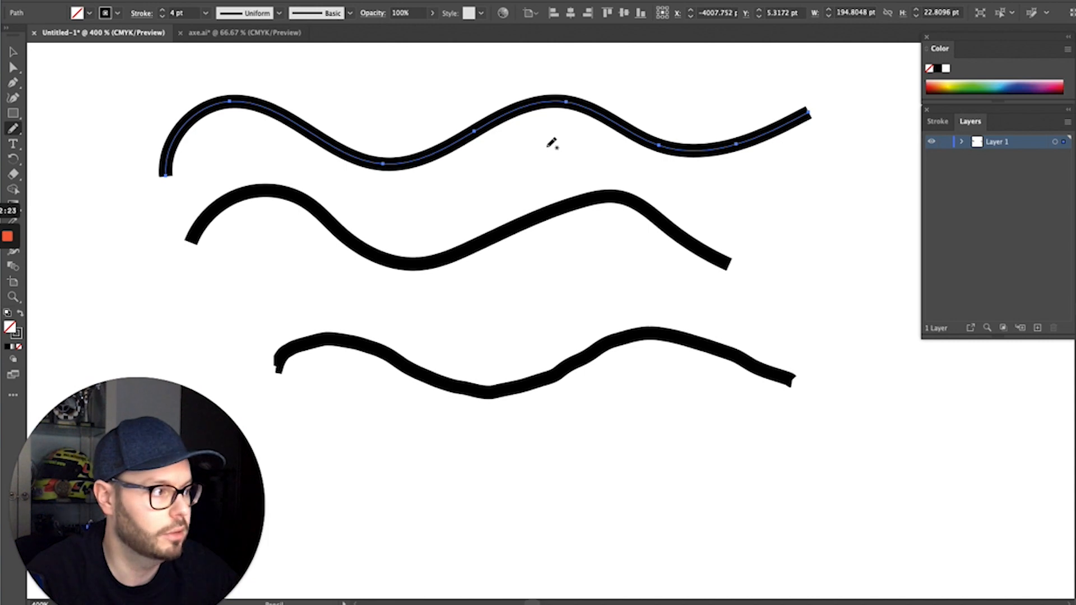
Open the stroke settings for the selected uppermost line, and hide and show their full set of options
click(940, 123)
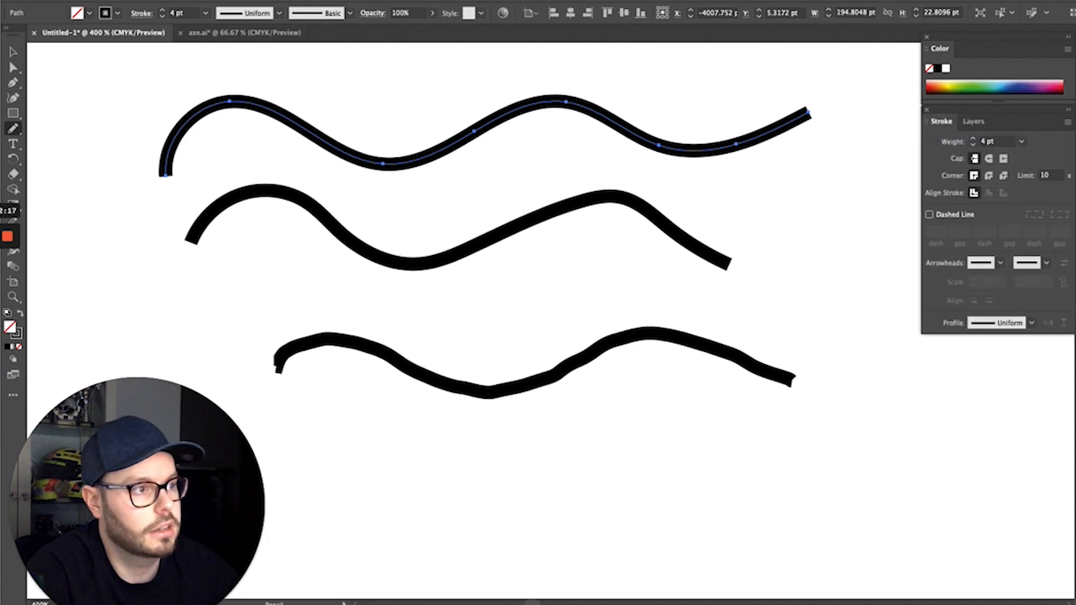
click(330, 0)
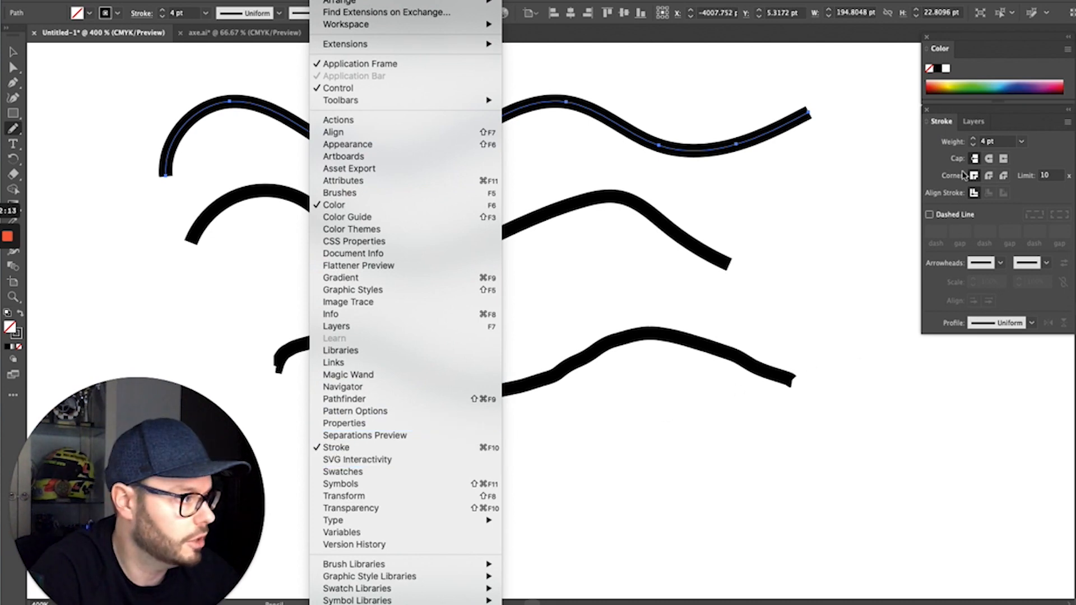
click(1050, 143)
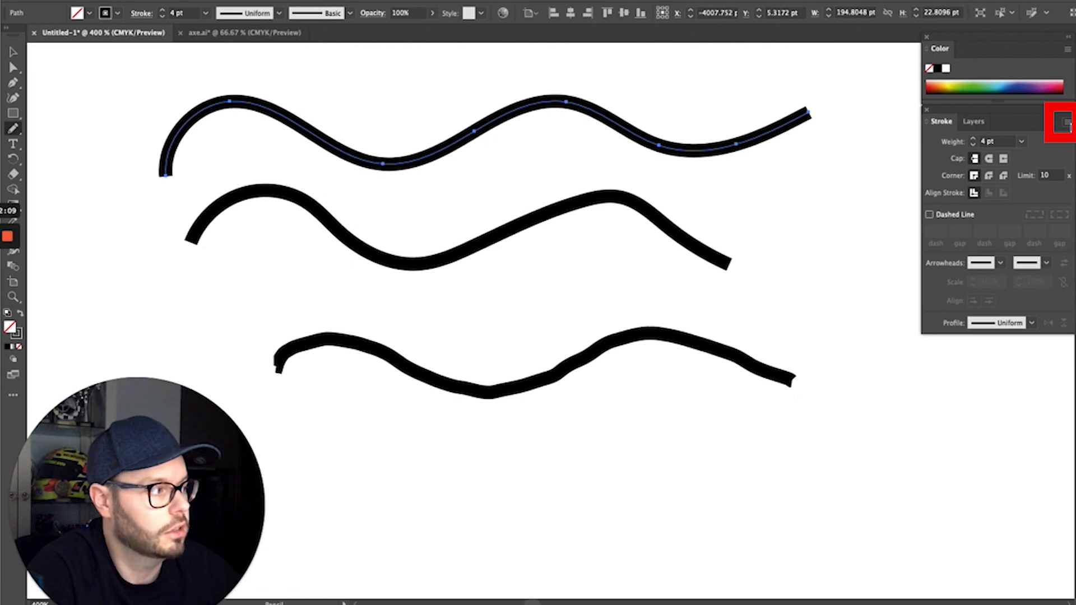
click(1067, 123)
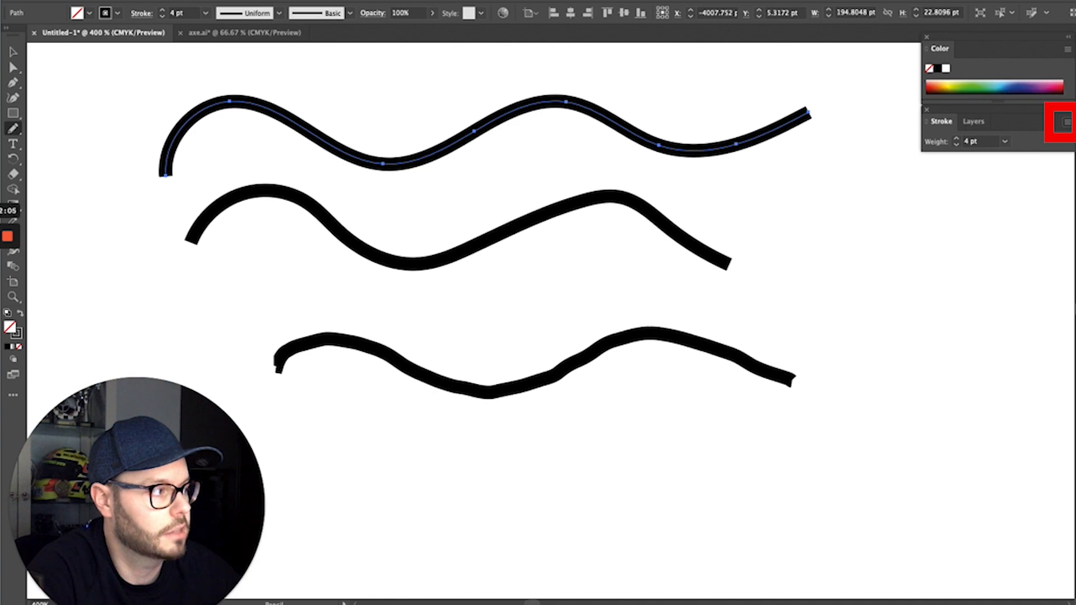
click(1067, 123)
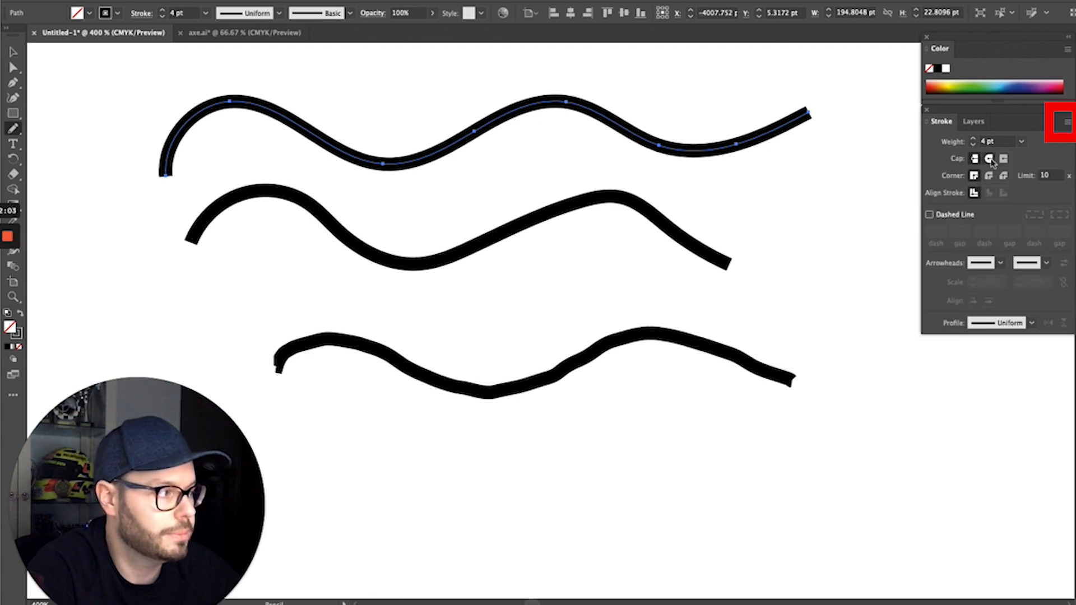
Give the uppermost wavy line round caps, comparing them with butt caps
click(988, 159)
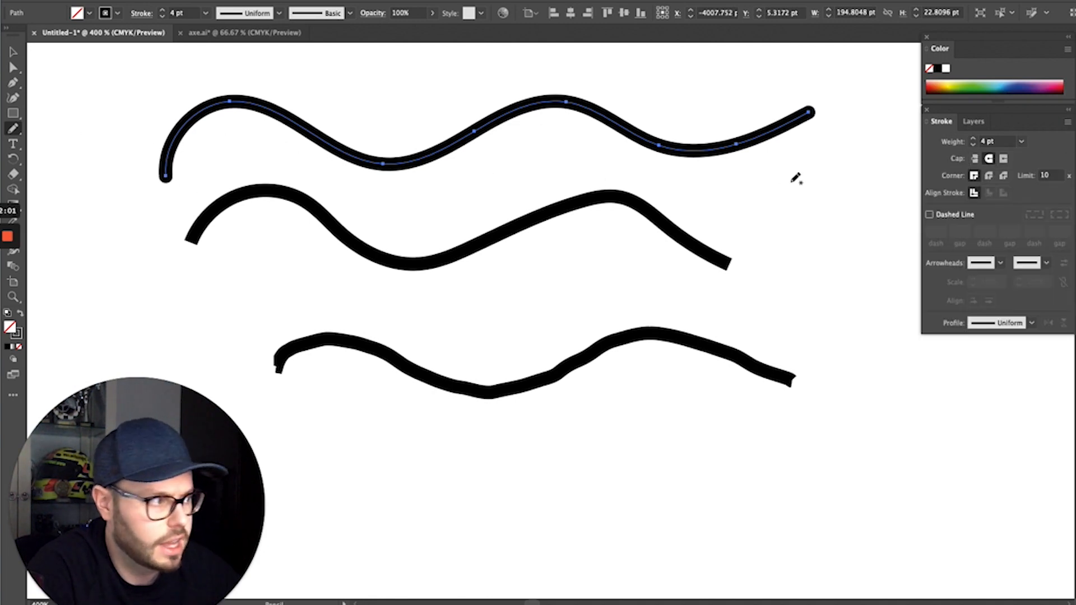
click(975, 159)
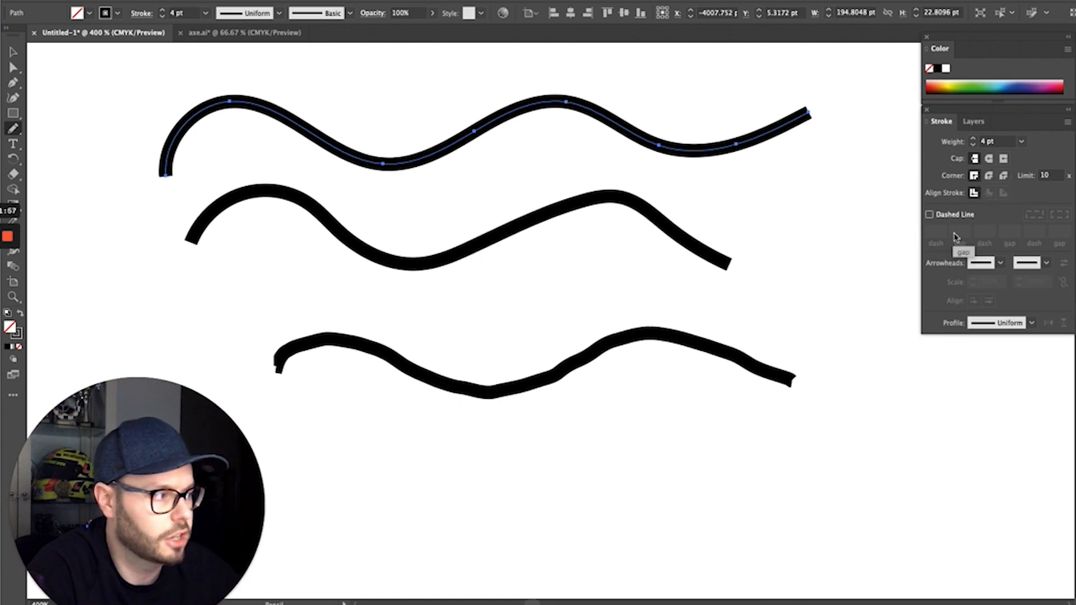
click(988, 158)
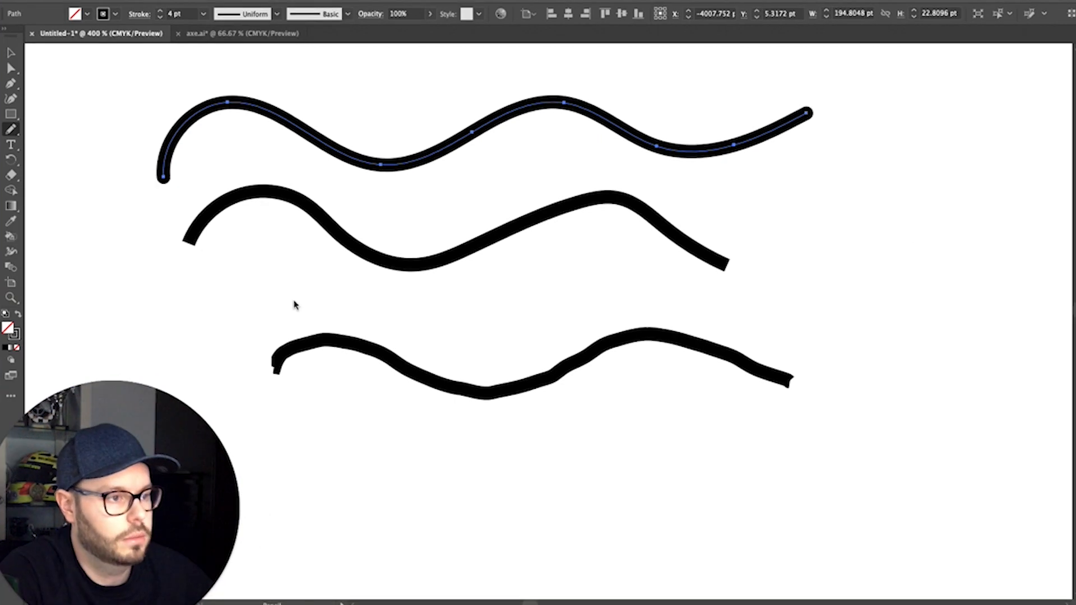
With the Width tool, widen the uppermost wavy line to about 9.5 pt near its first crest and 21.7 pt near its second
click(11, 252)
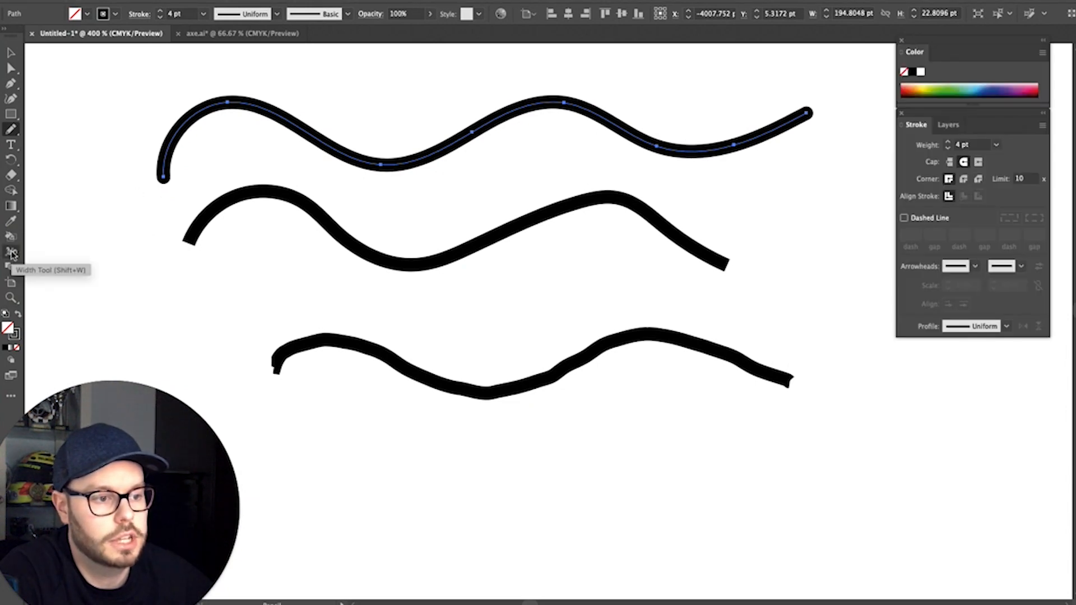
click(11, 252)
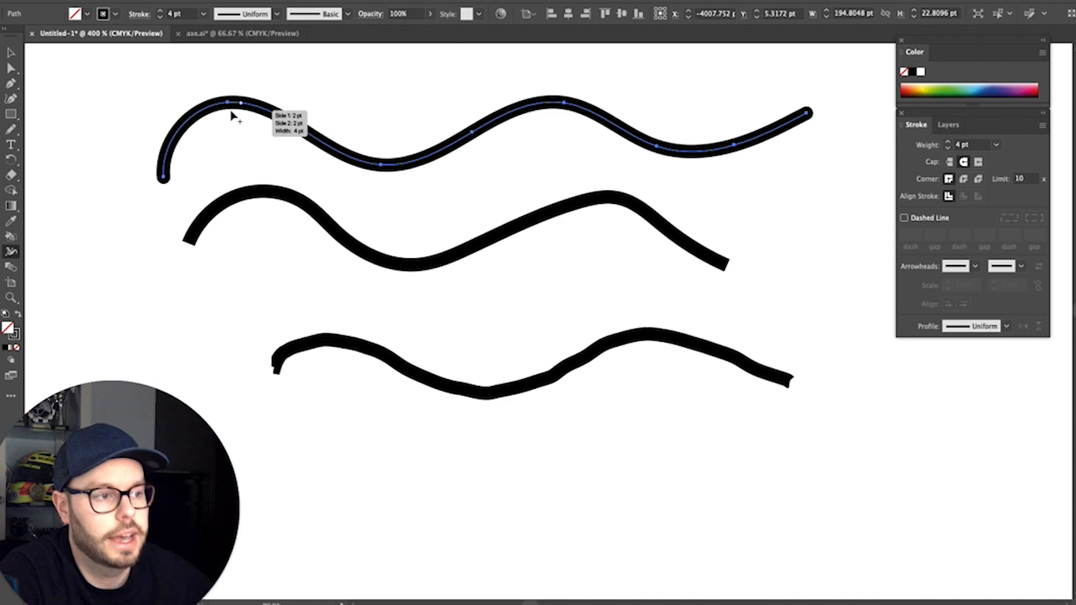
drag(202, 115, 209, 132)
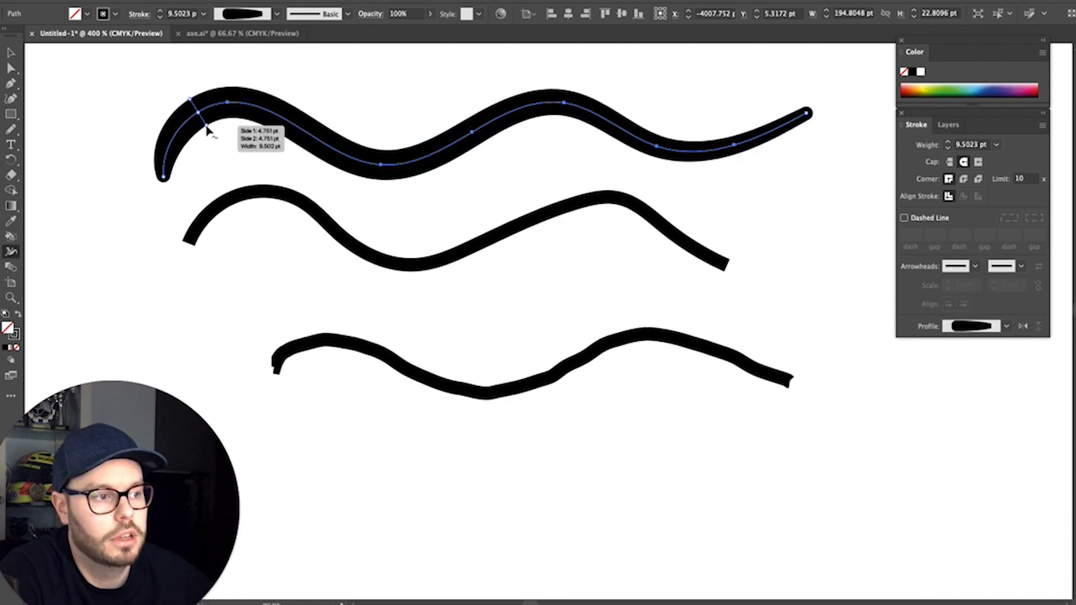
drag(548, 120, 531, 177)
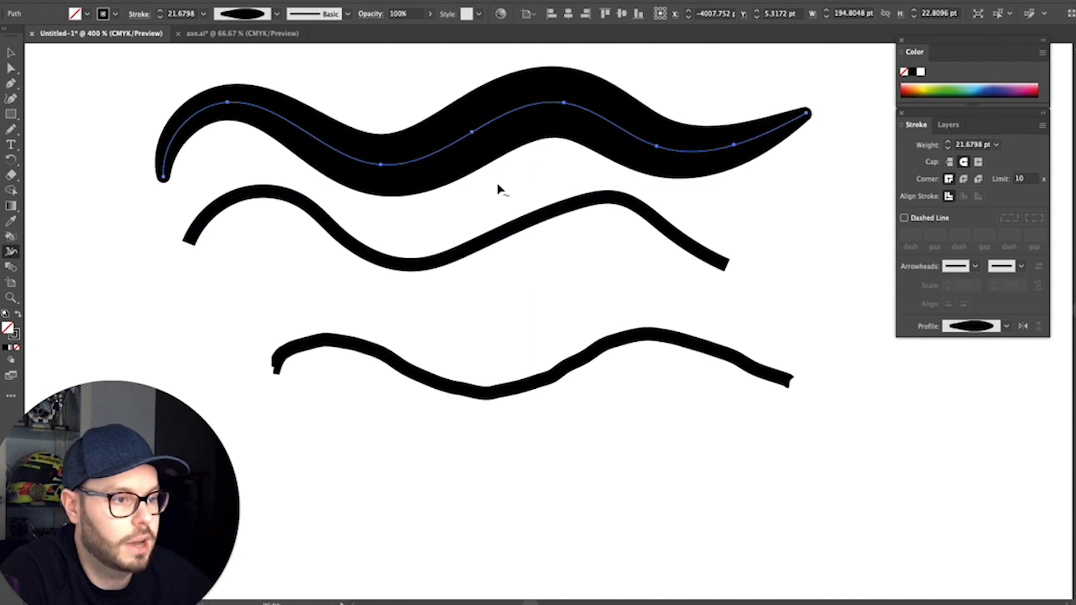
Draw three short, separate curved 1 pt strokes side by side below the wavy lines with the Pen tool
click(11, 84)
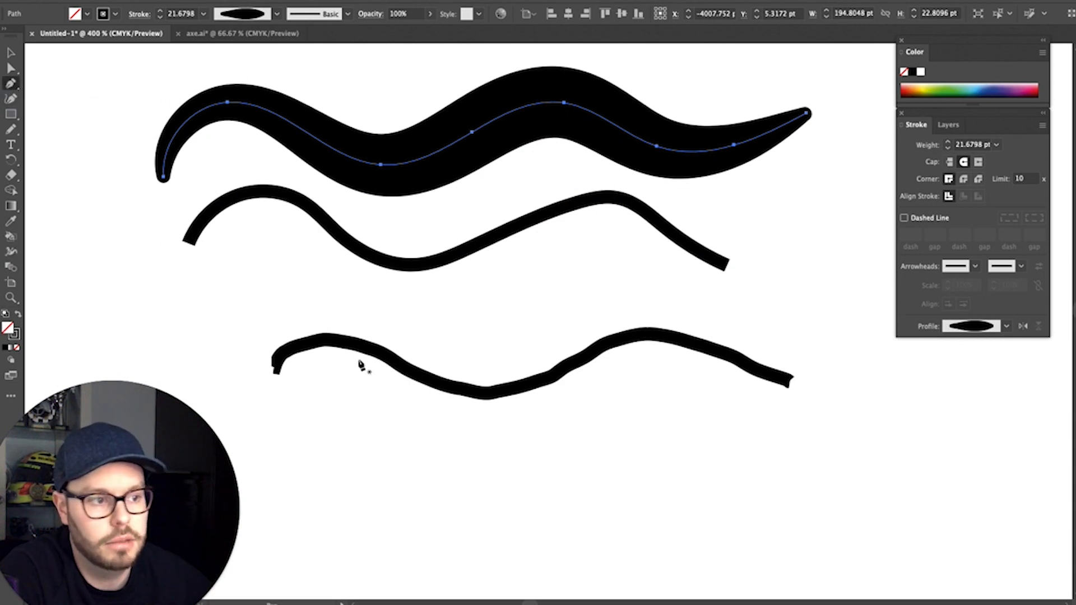
click(396, 525)
drag(471, 452, 533, 459)
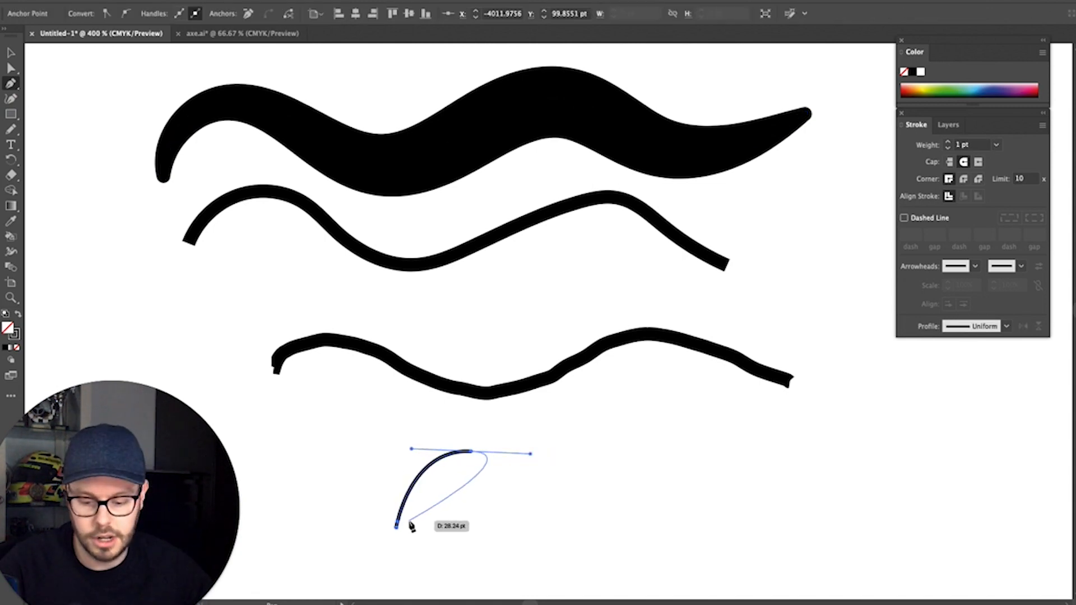
click(418, 527)
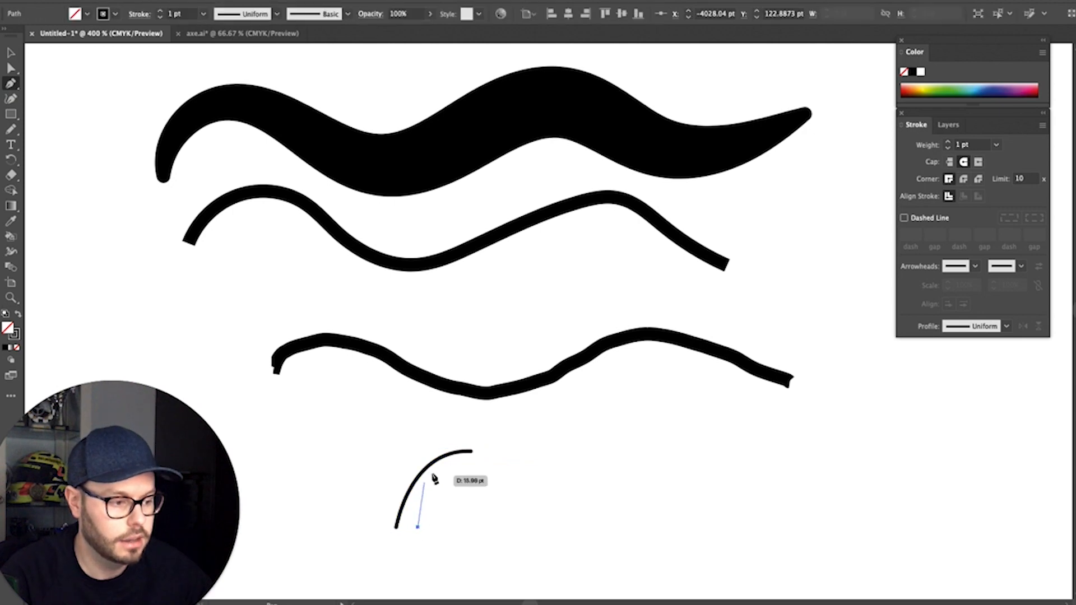
drag(445, 470, 464, 464)
key(Escape)
click(438, 530)
drag(452, 484, 507, 482)
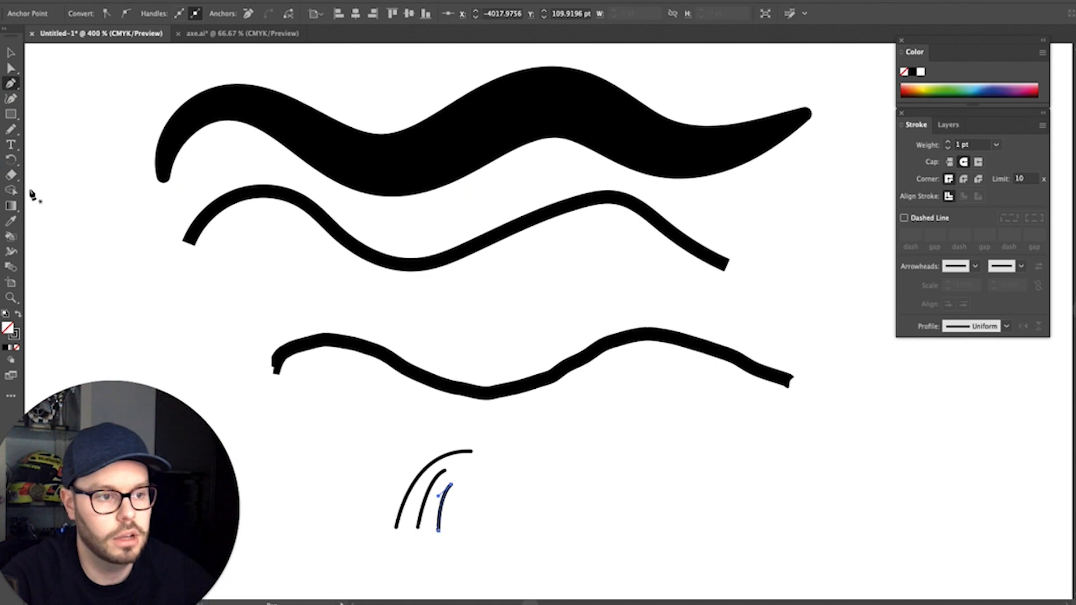
Draw a row of five similar upright curved strokes with the Pencil tool on the empty canvas beside the wavy lines
click(11, 131)
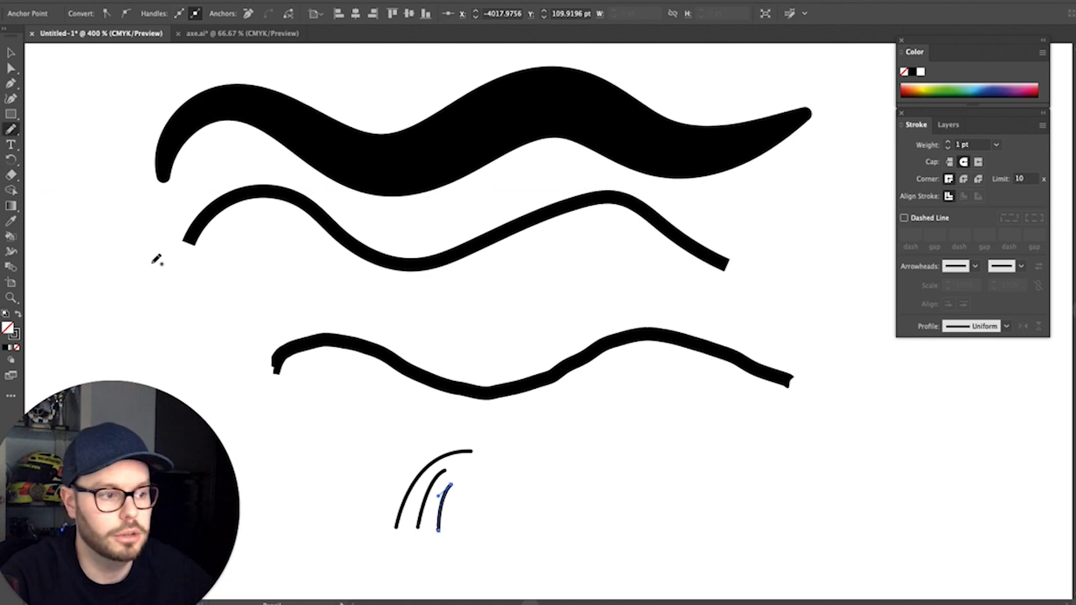
drag(118, 243, 510, 271)
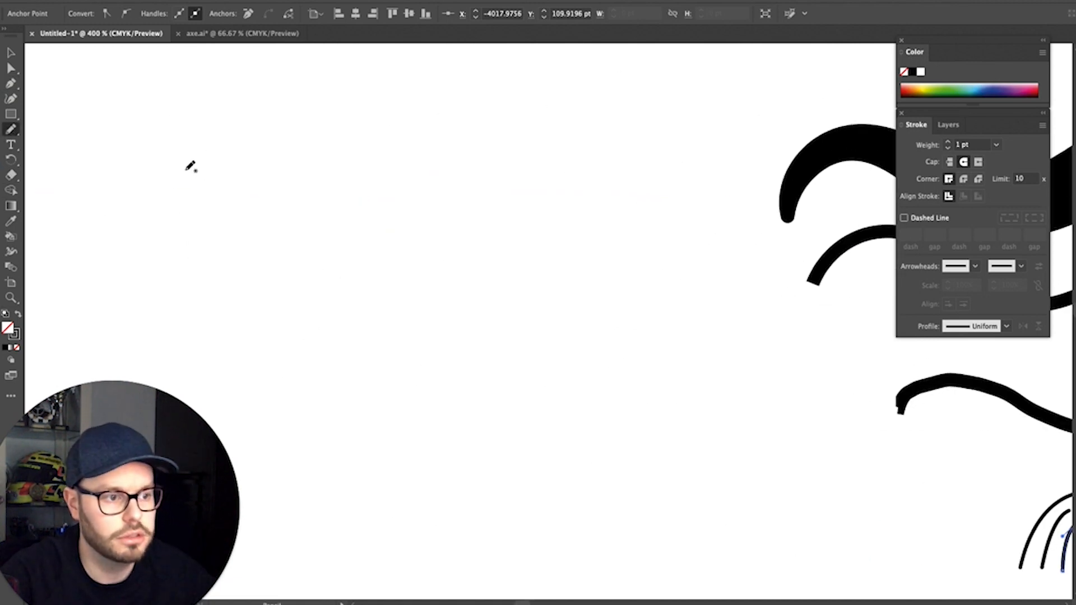
drag(215, 332, 200, 170)
mouse_move(261, 329)
mouse_down()
mouse_move(222, 237)
mouse_move(232, 183)
mouse_up()
mouse_move(359, 325)
mouse_down()
mouse_move(333, 264)
mouse_move(334, 164)
mouse_up()
mouse_move(406, 336)
mouse_down()
mouse_move(365, 240)
mouse_move(384, 162)
mouse_up()
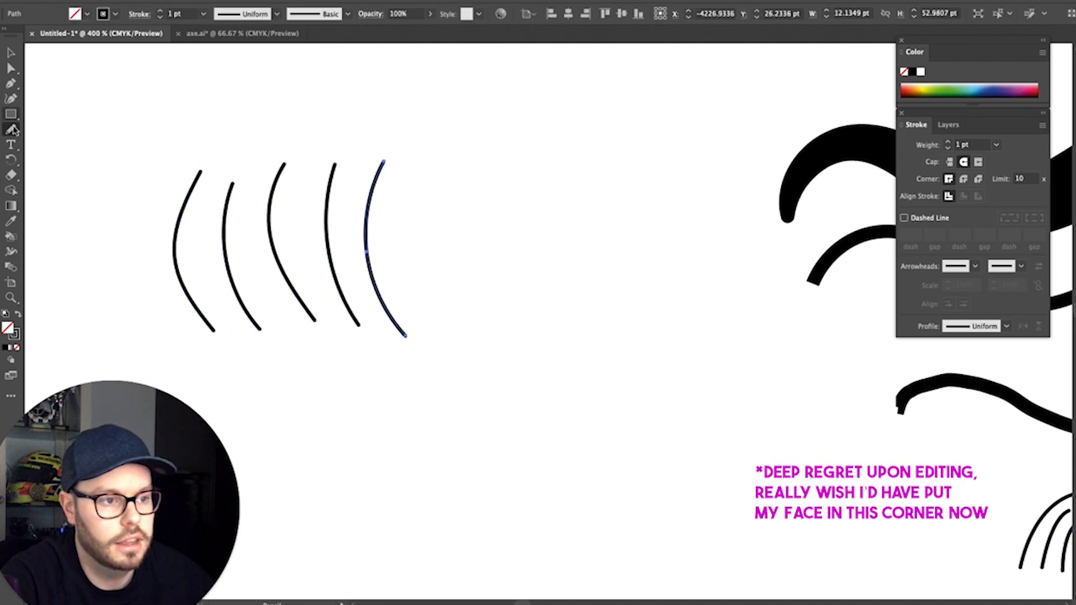
Thicken each of the five curved strokes with the Width tool so they taper, widening the last one to about 3.6 pt
click(10, 250)
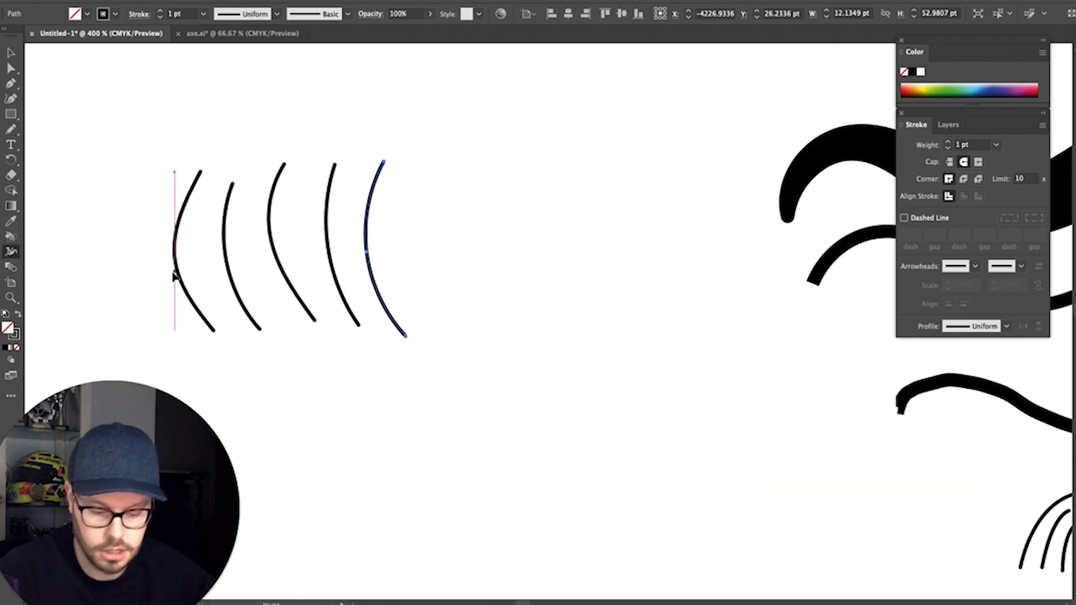
key(super+equal)
key(super+equal)
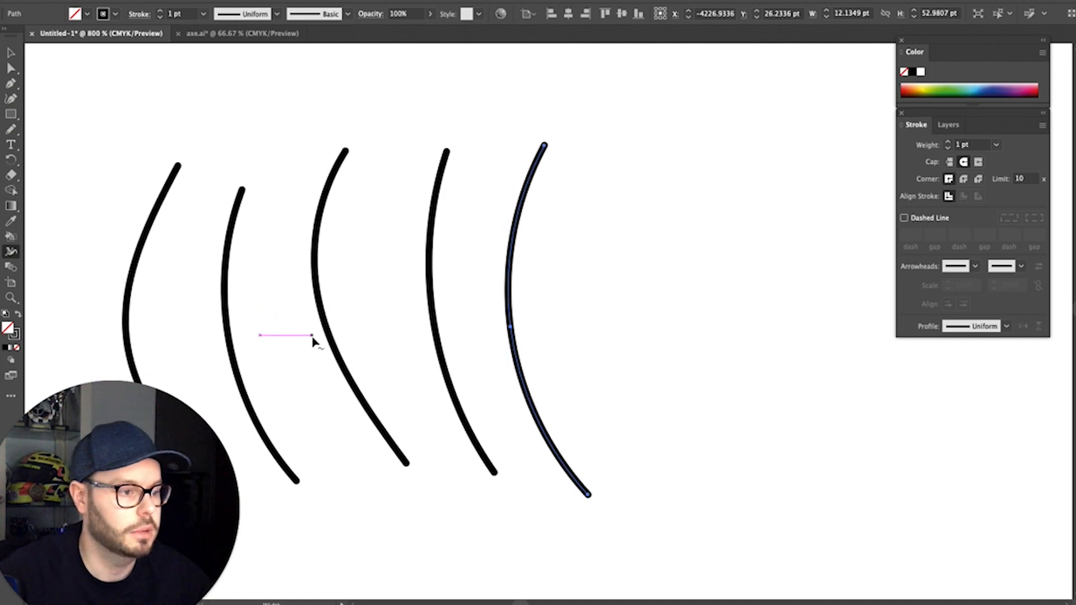
drag(286, 336, 408, 281)
mouse_move(296, 369)
mouse_down()
mouse_move(317, 365)
mouse_move(307, 359)
mouse_up()
drag(356, 167, 369, 167)
drag(442, 249, 455, 245)
drag(589, 362, 598, 355)
drag(639, 297, 649, 295)
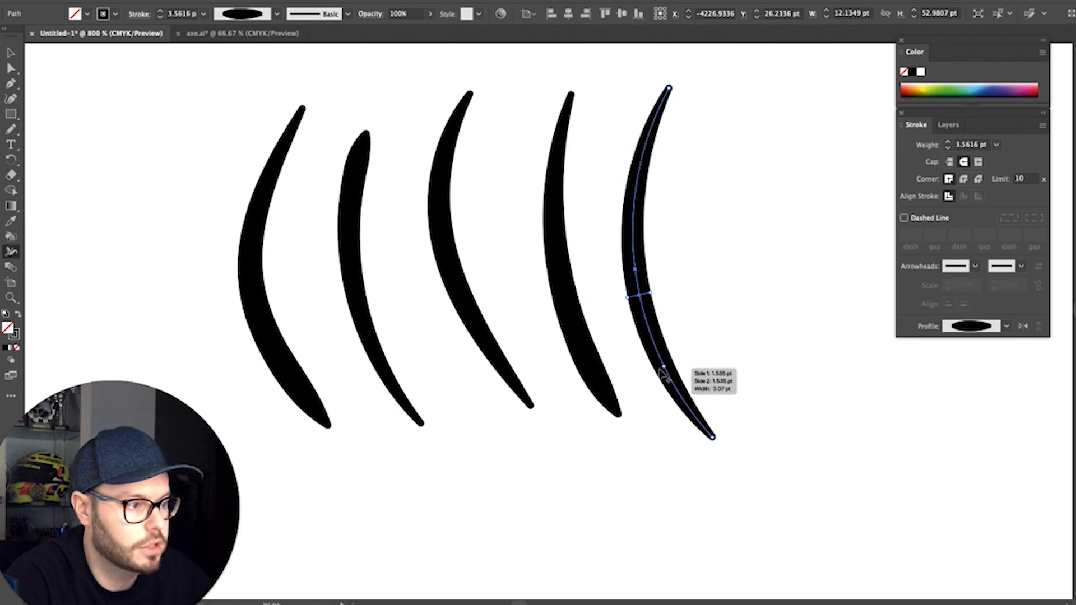
Switch to the axe.ai document and select the axe handle's outline path with the Direct Selection tool
click(255, 33)
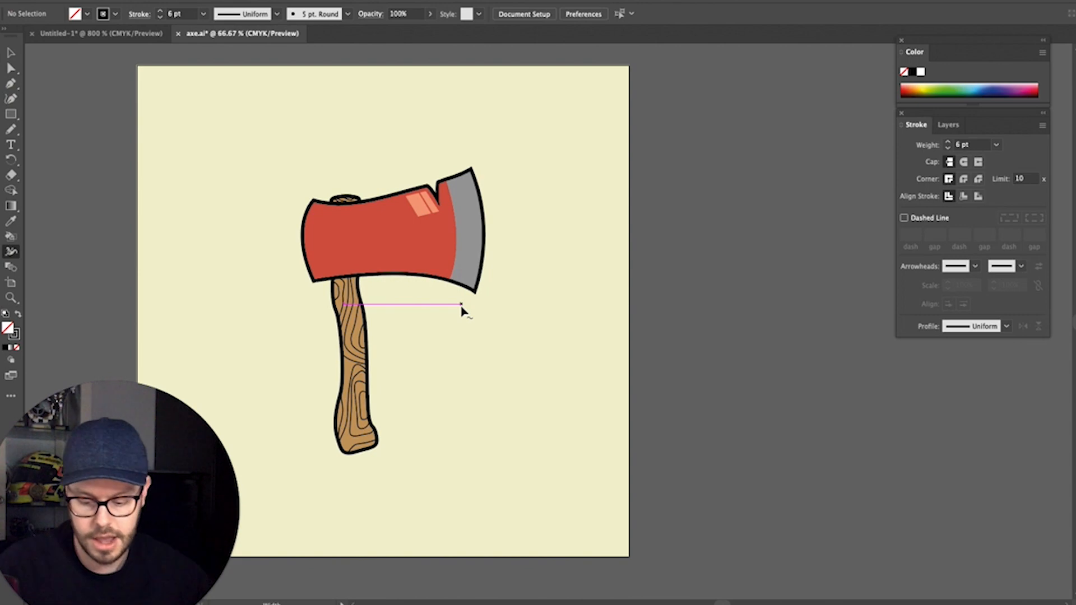
key(ctrl+plus)
key(ctrl+plus)
drag(256, 270, 503, 432)
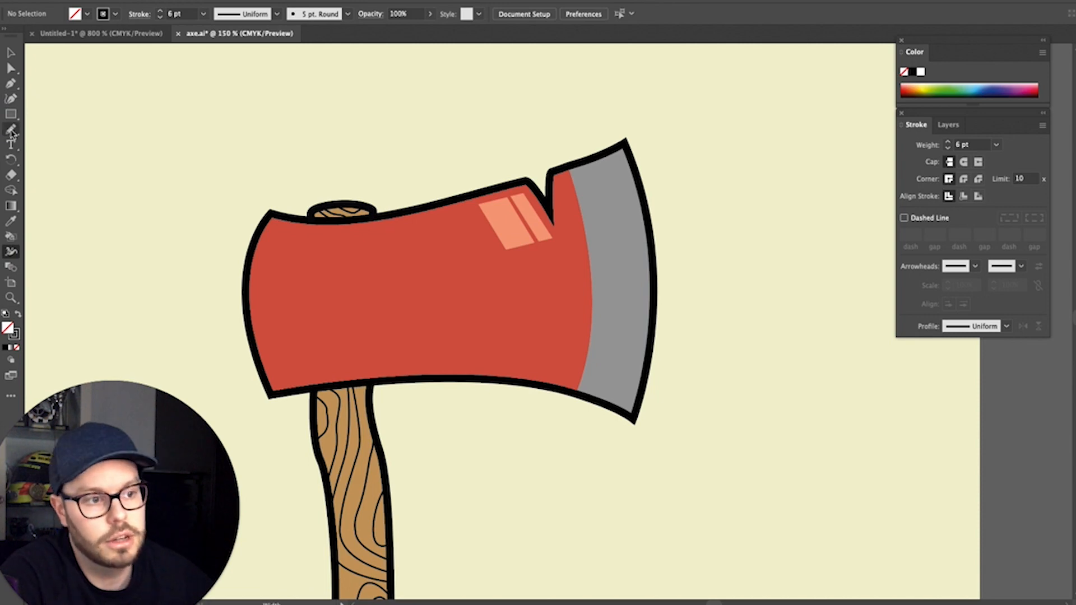
key(v)
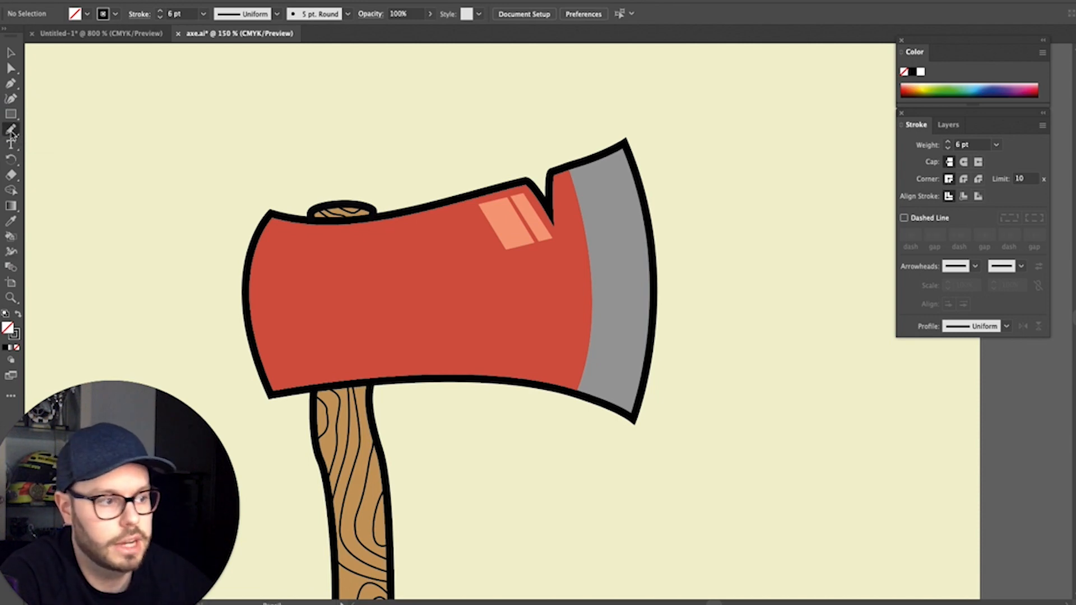
key(ctrl+1)
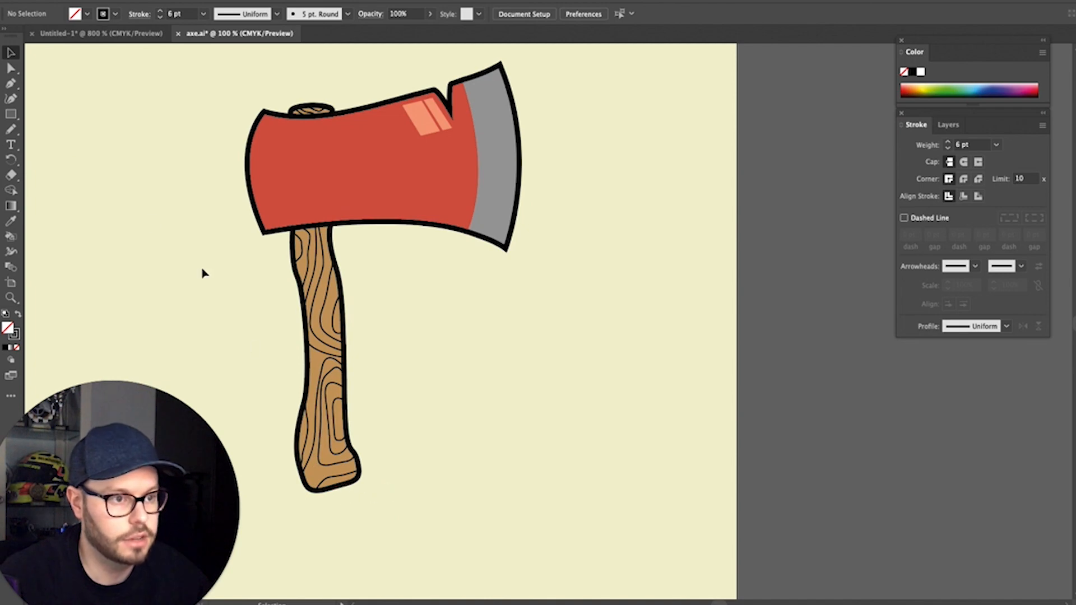
click(10, 68)
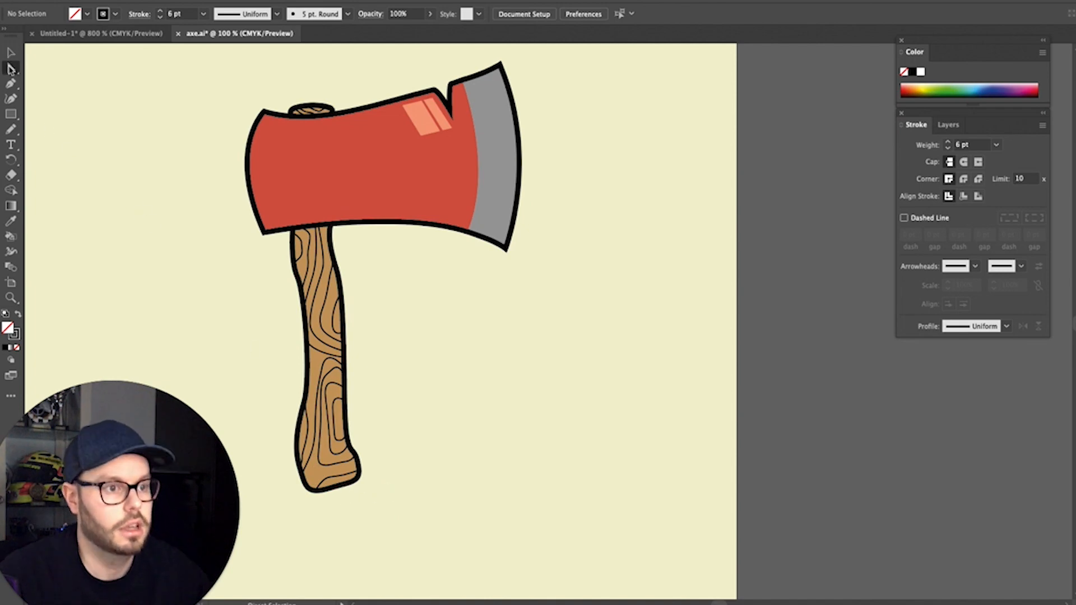
click(348, 492)
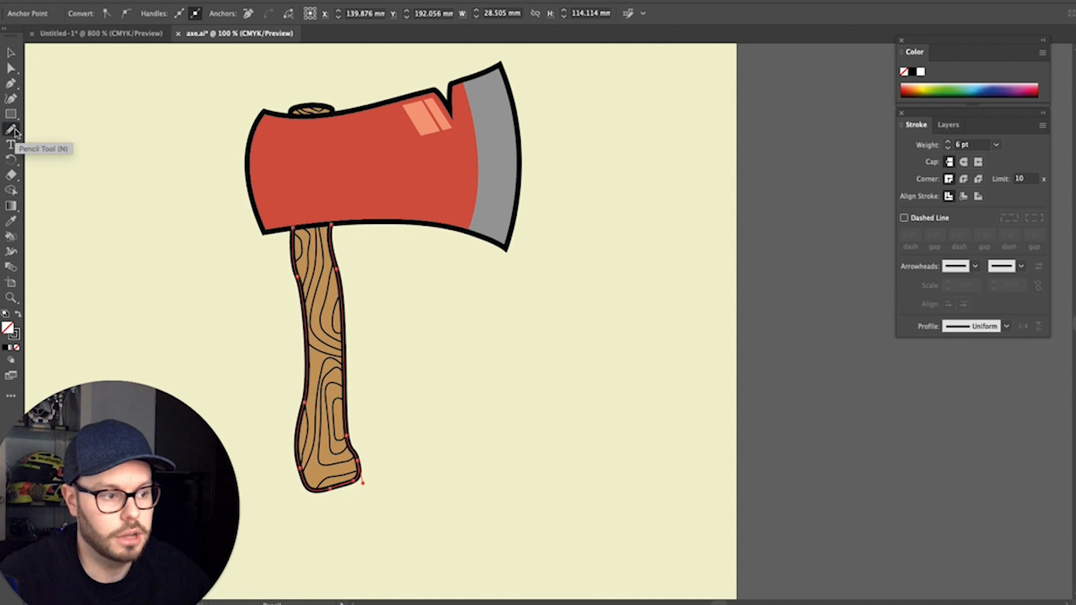
Redraw the lower end of the handle's outline with the Pencil tool as a large flared foot, making the handle about 49 mm wide
key(super+equal)
key(super+equal)
key(super+equal)
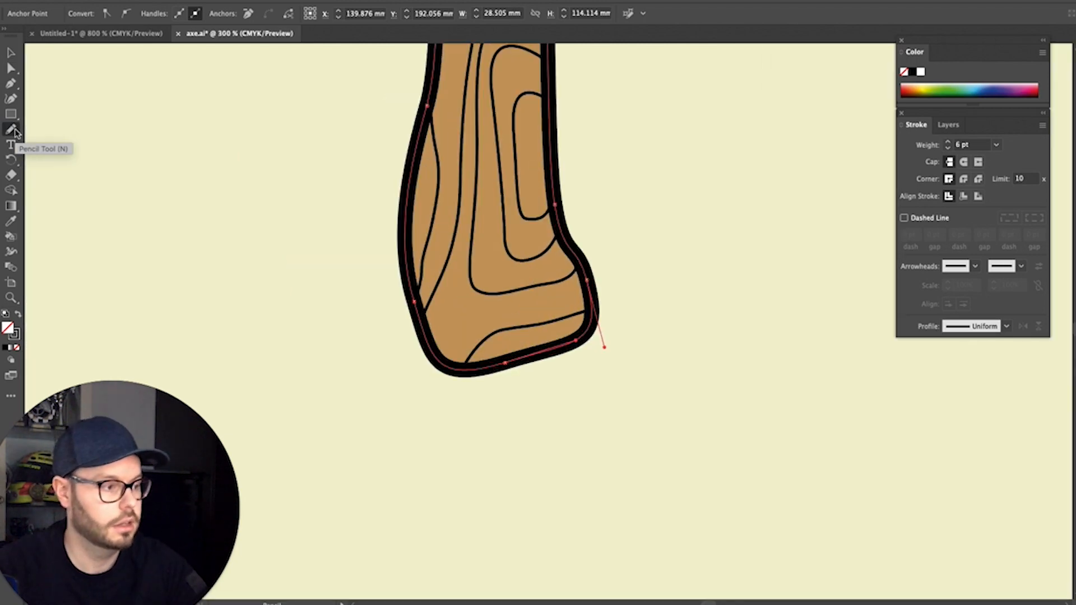
key(super+equal)
click(13, 129)
mouse_move(378, 334)
mouse_down()
mouse_move(445, 520)
mouse_move(480, 581)
mouse_move(678, 547)
mouse_move(787, 503)
mouse_move(796, 449)
mouse_move(771, 388)
mouse_move(678, 299)
mouse_move(603, 256)
mouse_up()
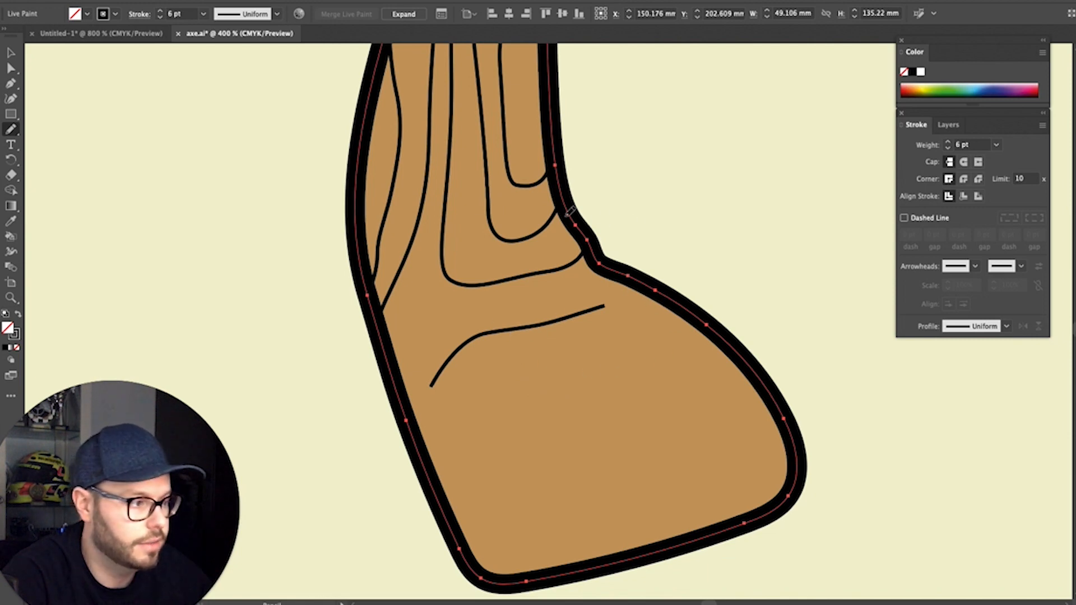
Redraw the handle's lower end as a smaller rounded foot, and again as a broader, squarer one with a reshaped side edge, about 42 mm wide
mouse_move(568, 202)
mouse_down()
mouse_move(698, 364)
mouse_move(731, 464)
mouse_move(660, 524)
mouse_move(489, 567)
mouse_move(471, 557)
mouse_up()
mouse_move(415, 431)
mouse_down()
mouse_move(519, 472)
mouse_move(651, 408)
mouse_move(672, 336)
mouse_up()
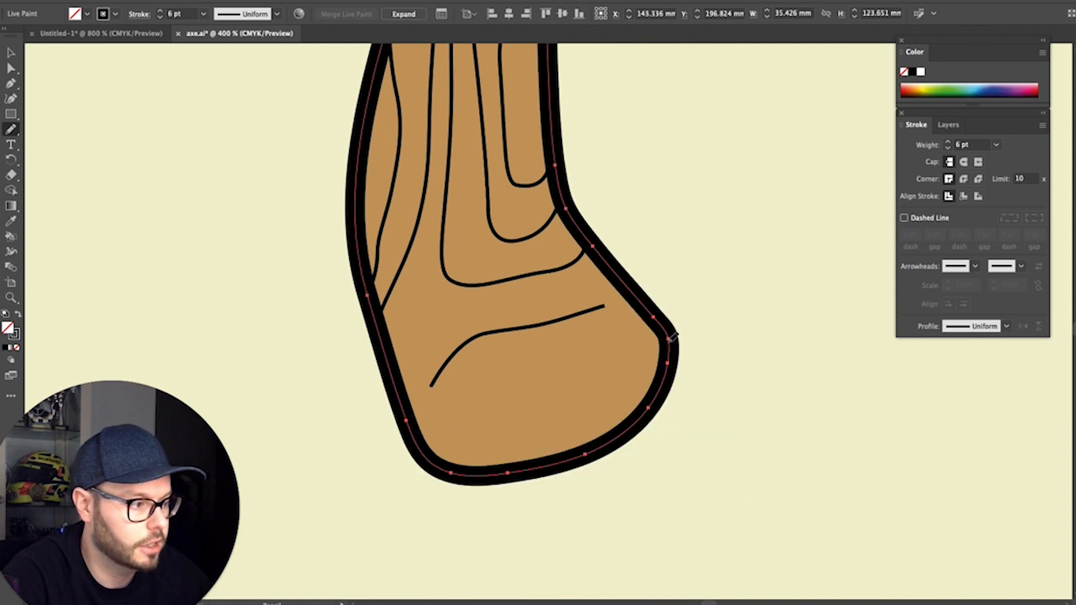
mouse_move(646, 298)
mouse_down()
mouse_move(622, 405)
mouse_move(530, 448)
mouse_move(427, 450)
mouse_up()
mouse_move(394, 373)
mouse_down()
mouse_move(432, 425)
mouse_move(459, 437)
mouse_move(613, 414)
mouse_up()
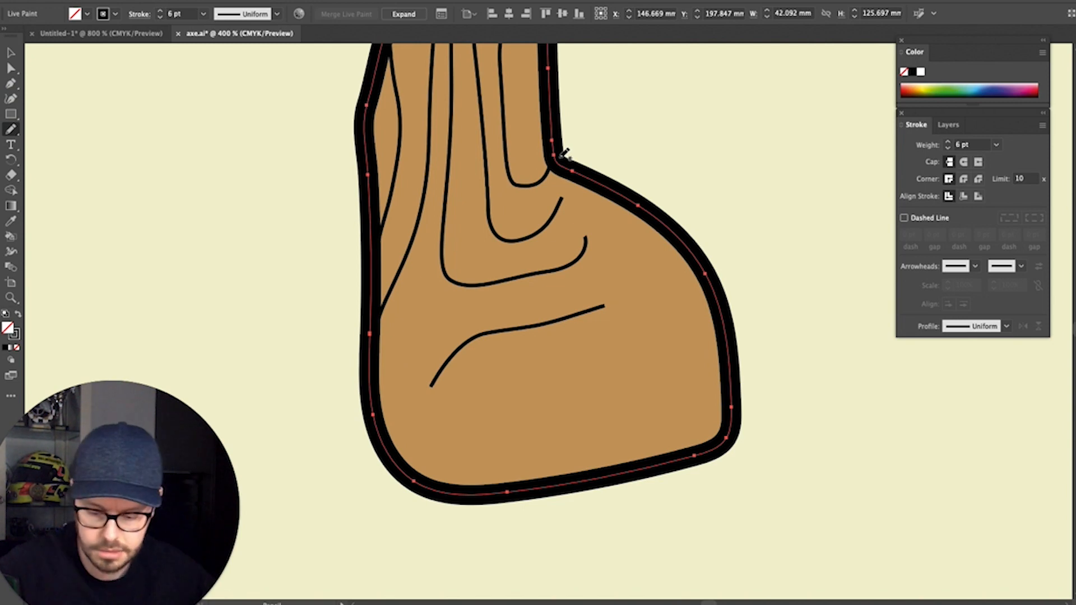
Redraw the handle's foot as a narrower end with a slanted base, and deselect the artwork
key(super+1)
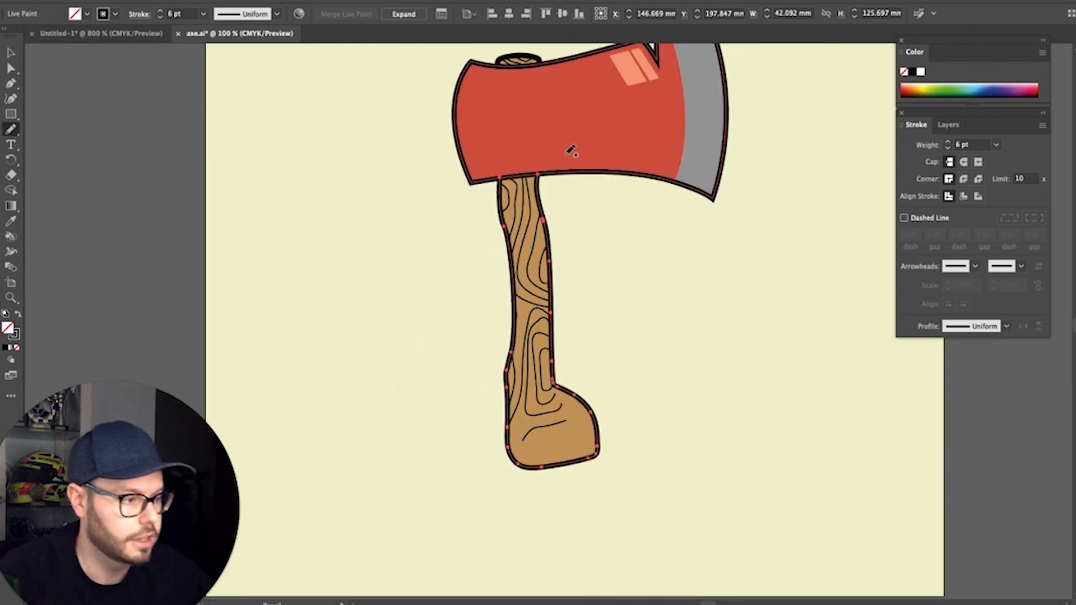
mouse_move(556, 374)
mouse_down()
mouse_move(577, 421)
mouse_move(553, 444)
mouse_move(514, 455)
mouse_up()
key(super+shift+a)
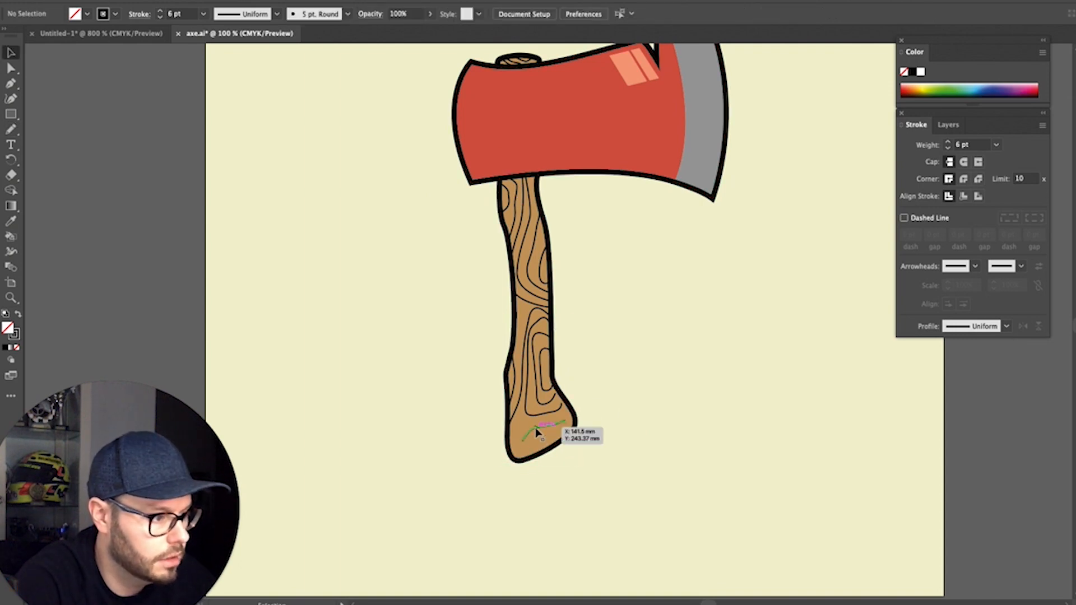